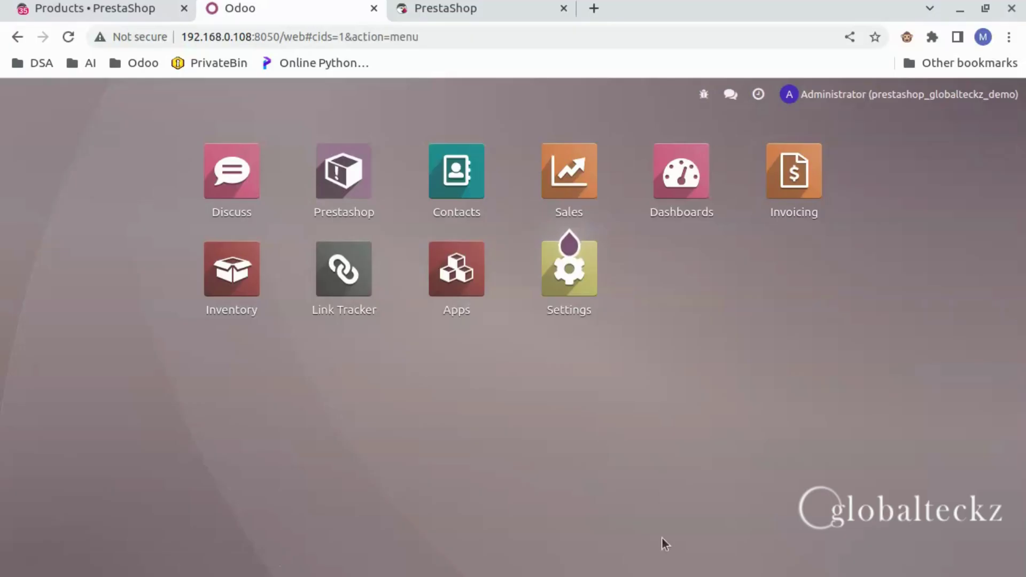
Step: Search all Odoo modules for 'g' with the Apps filter removed
left_click(470, 288)
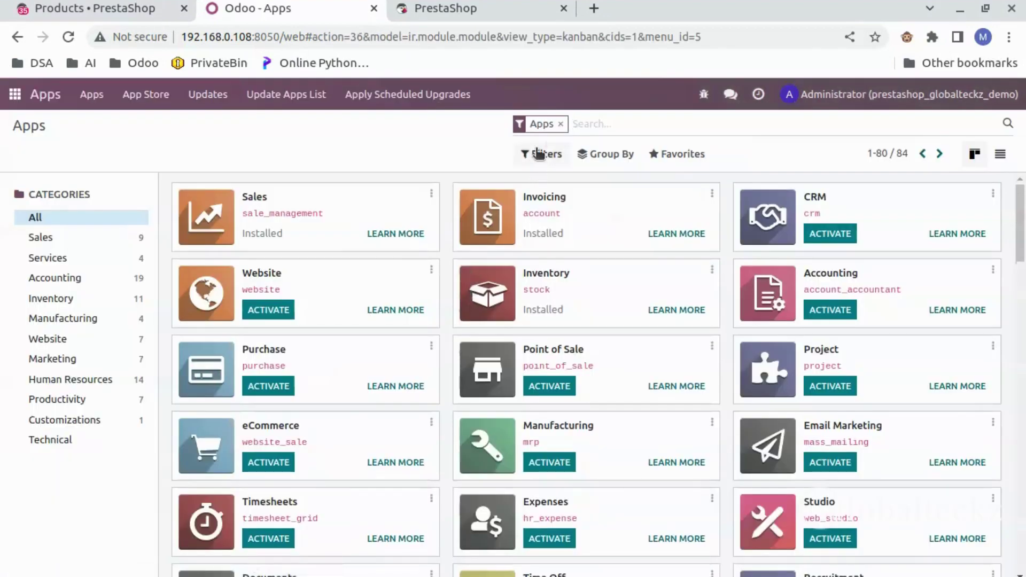
left_click(561, 124)
type("gt")
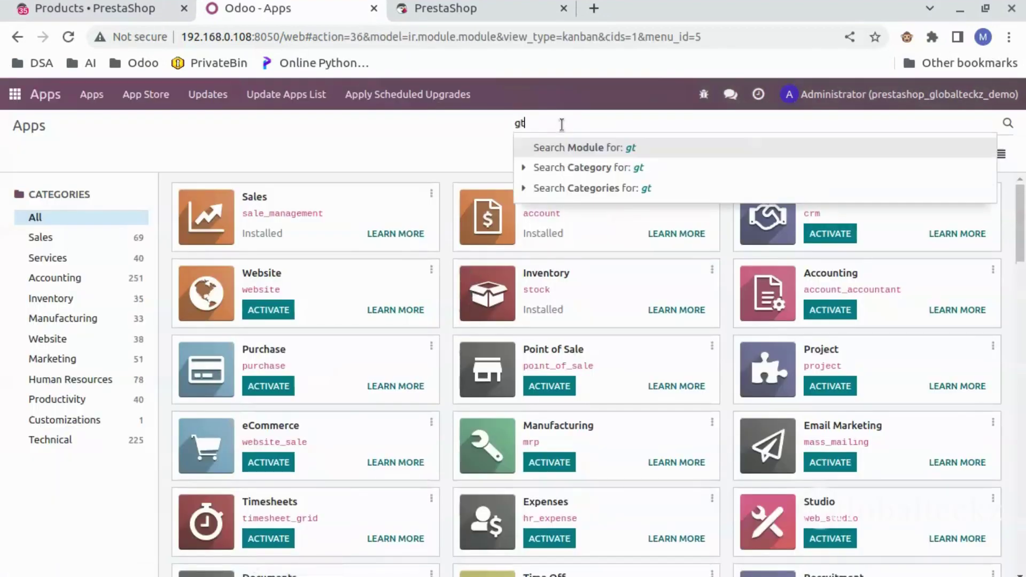
key("Return")
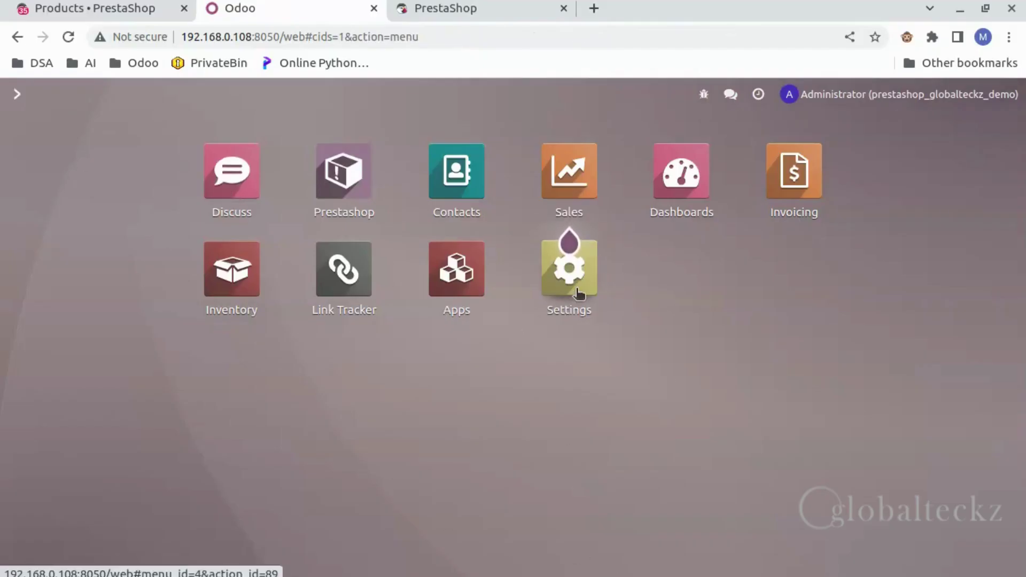
Step: Start a new Prestashop shop named 'Prestashop Instance' for My Company, with the default Location cleared
left_click(577, 291)
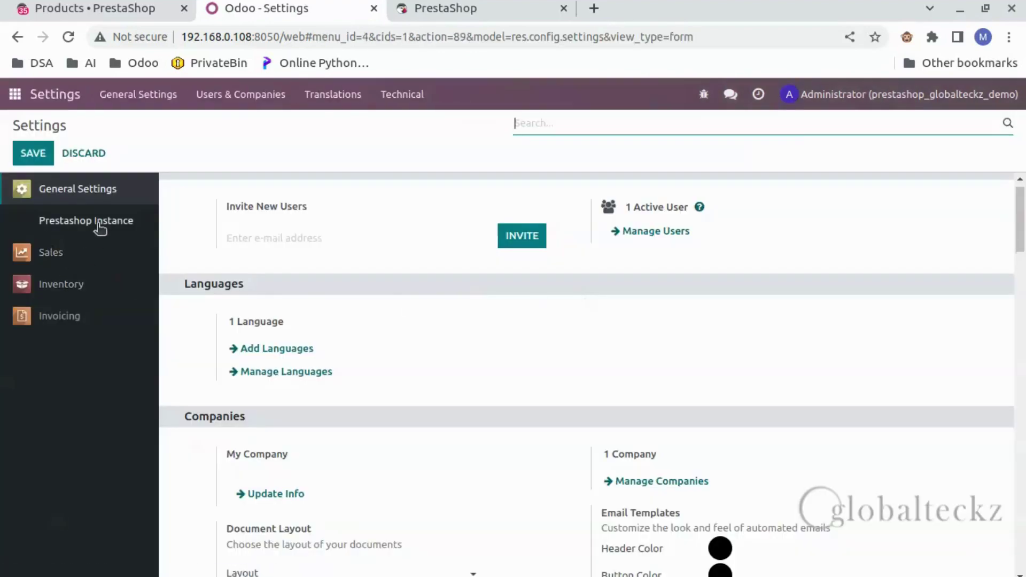
left_click(99, 223)
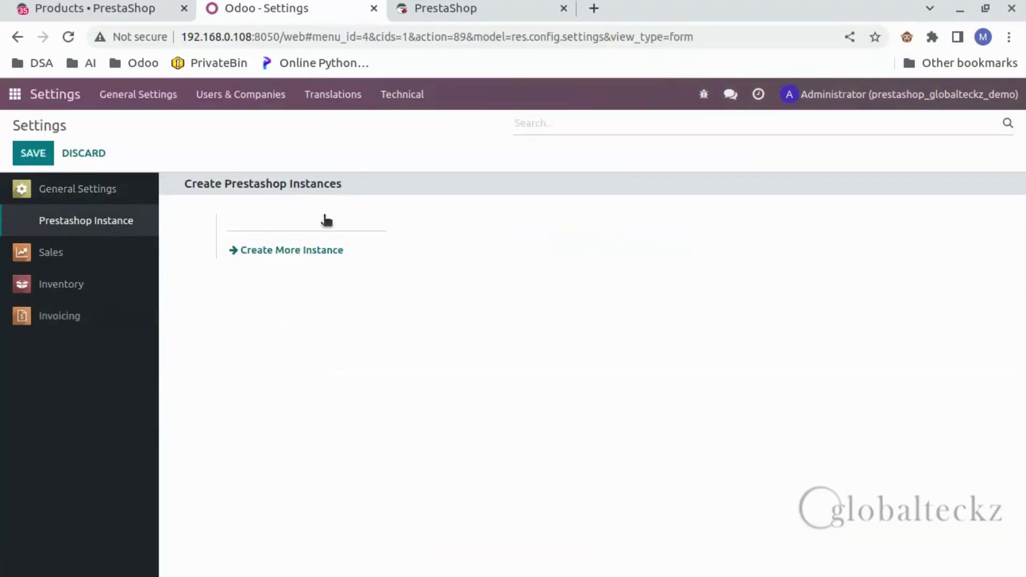
left_click(289, 251)
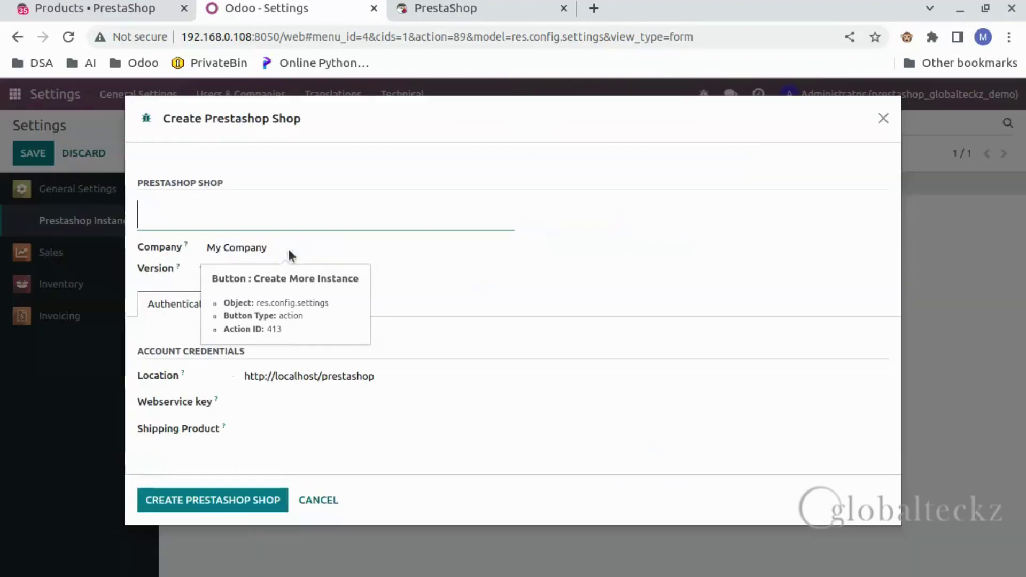
type("P")
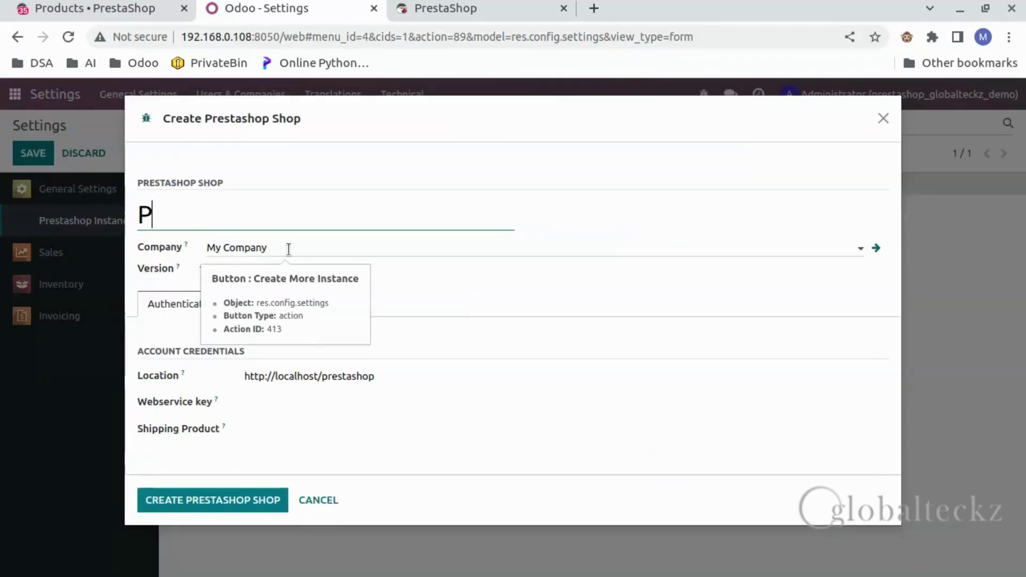
type("restashop In")
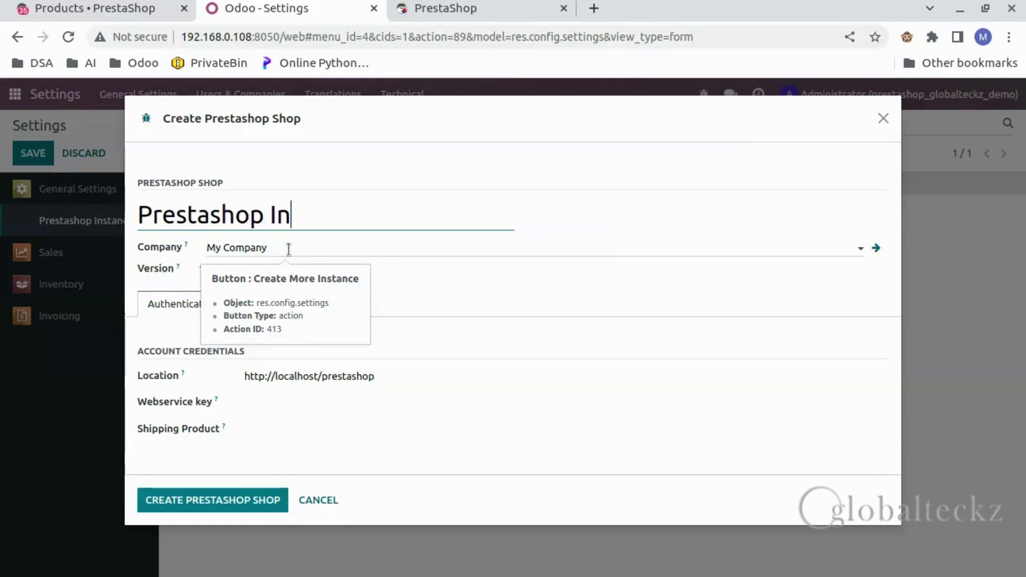
type("stance")
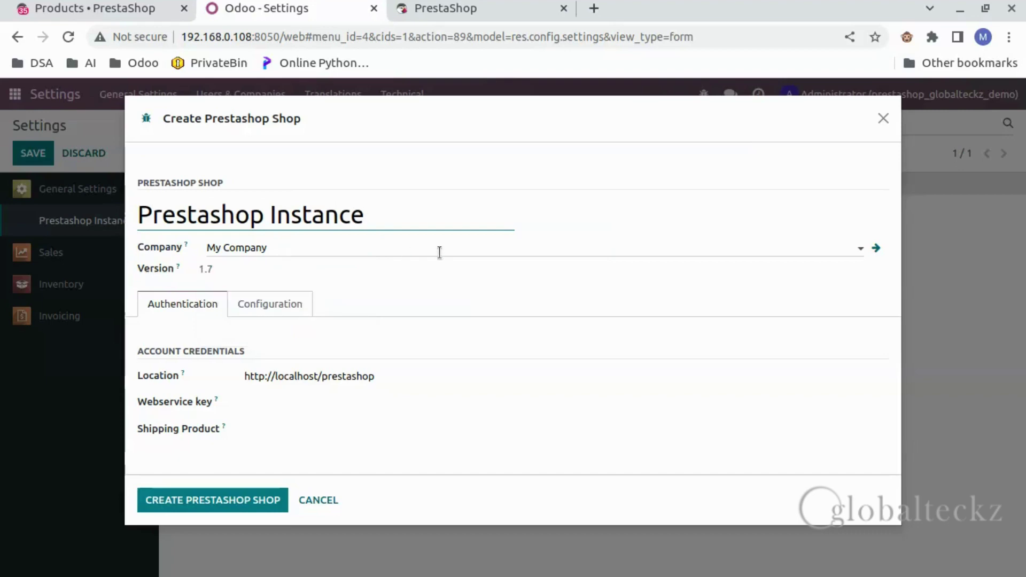
left_click(439, 252)
left_click(264, 272)
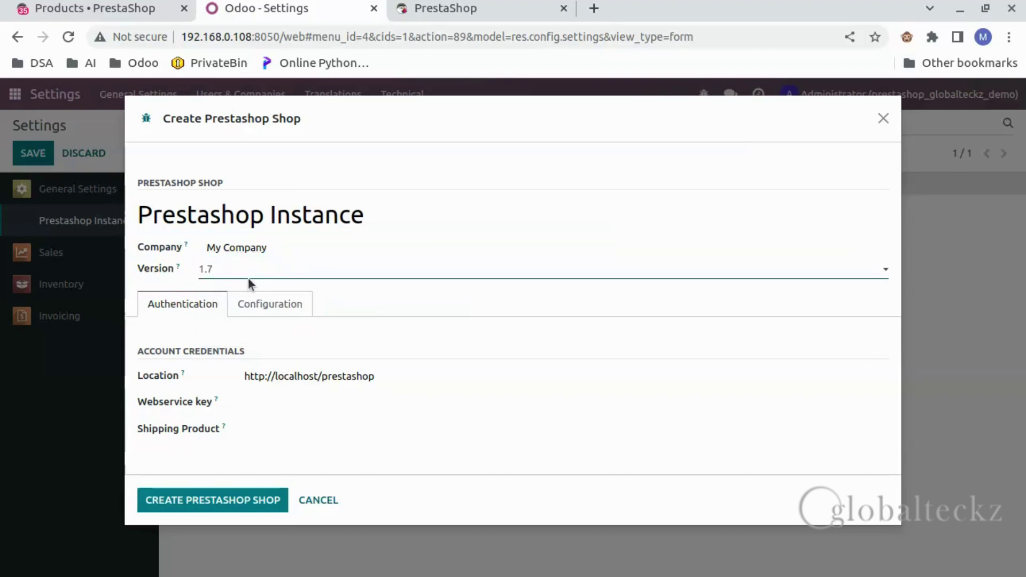
left_click(412, 371)
key("ctrl+a")
key("BackSpace")
Step: Copy the PrestaShop store's web address from the store page
left_click(499, 8)
left_click(365, 44)
key("ctrl+c")
left_click(331, 10)
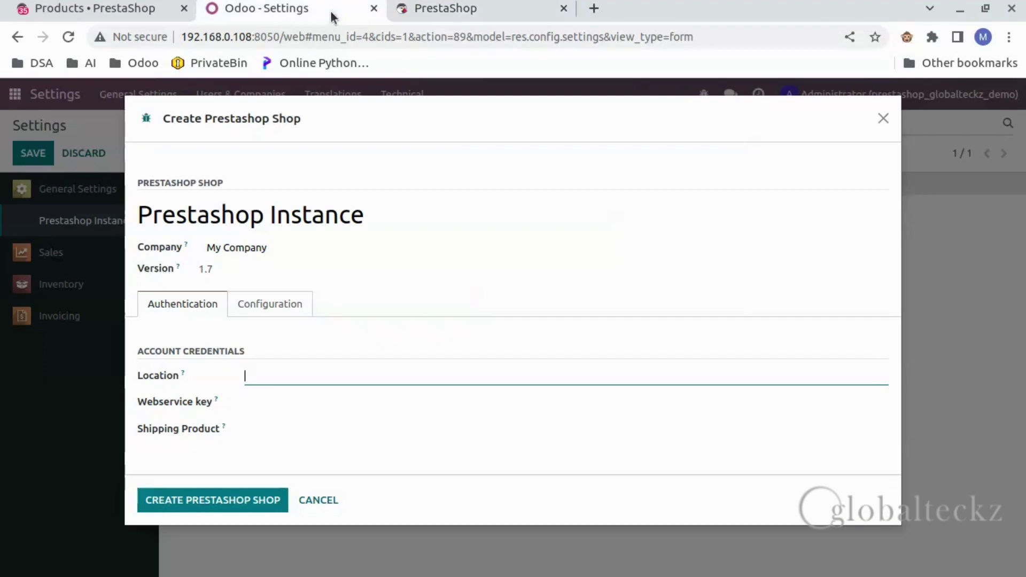
Step: Fill in the store URL as Location, the webservice key, and [Shipping] Shipping and Handling as shipping product
key("ctrl+v")
key("BackSpace")
key("BackSpace")
key("BackSpace")
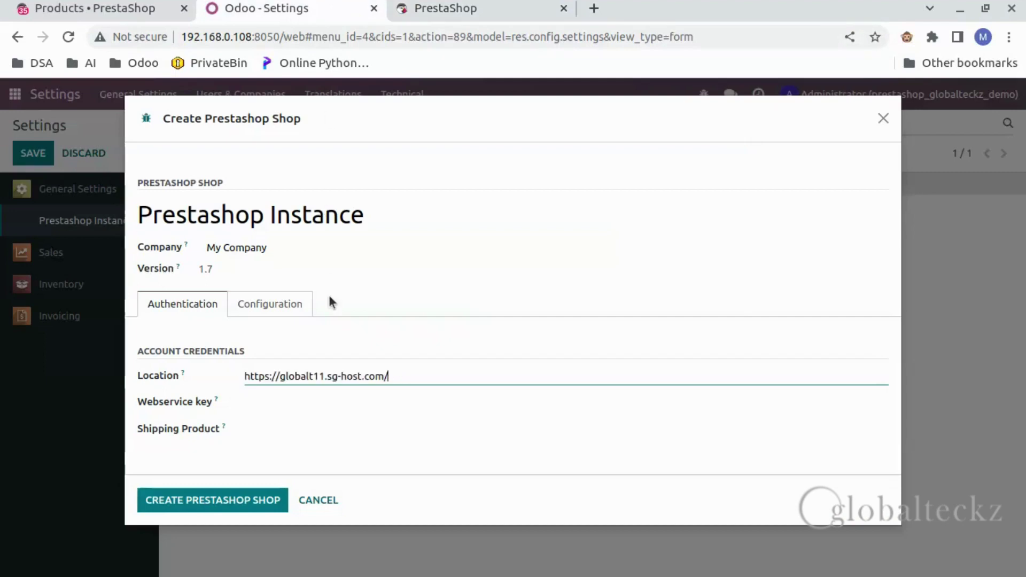
left_click(321, 404)
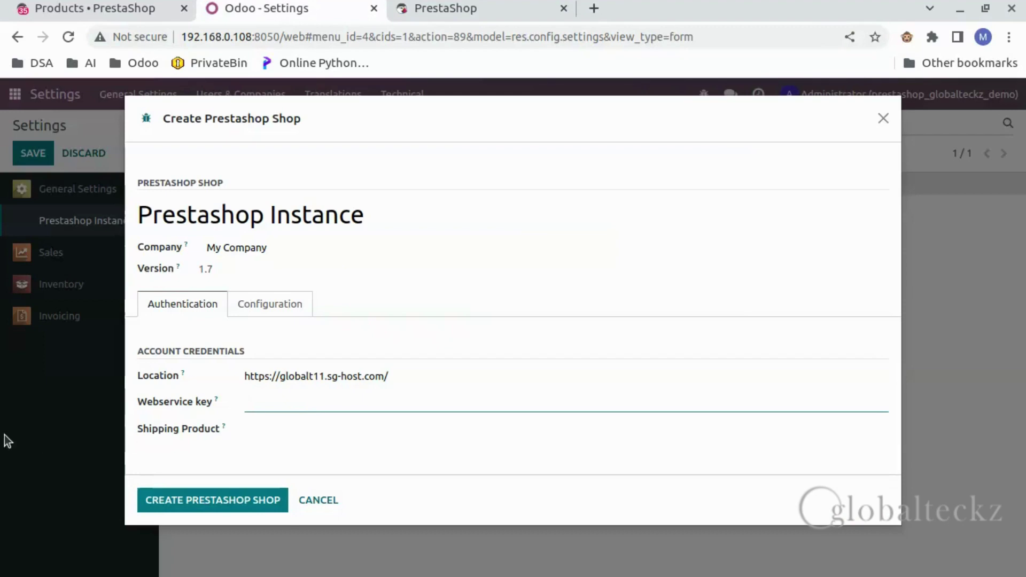
key("alt+Tab")
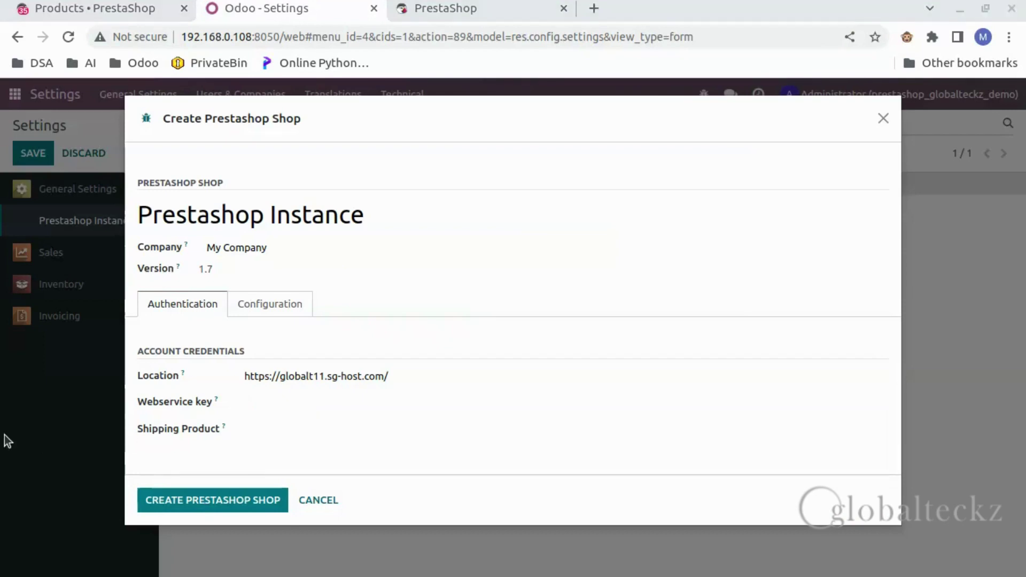
key("alt+Tab")
key("ctrl+v")
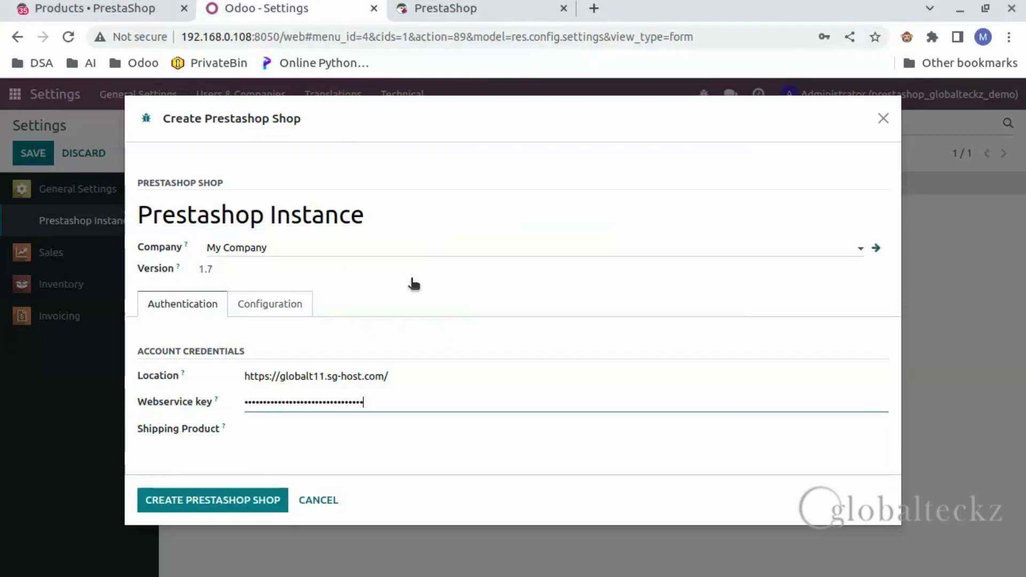
left_click(324, 425)
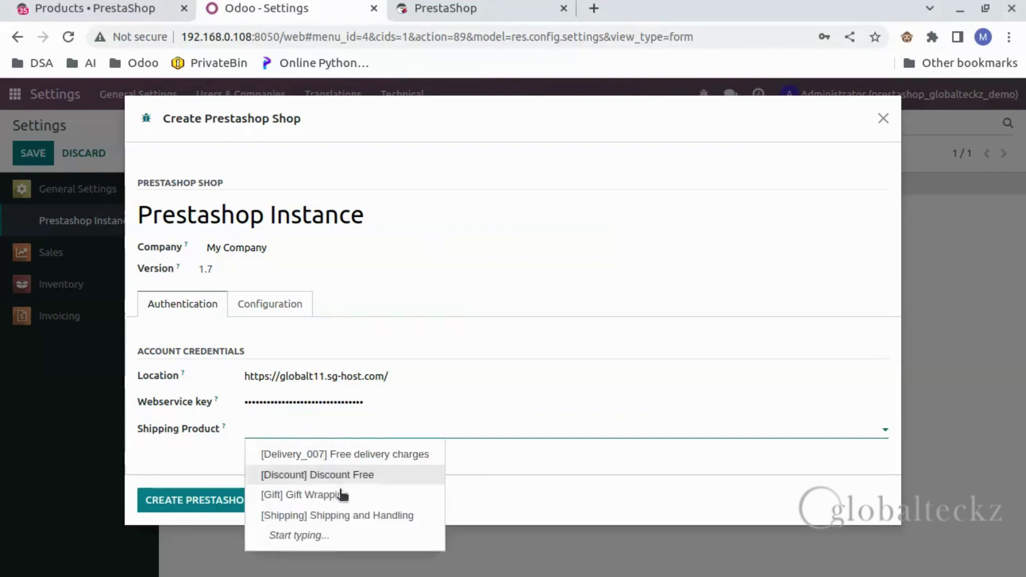
left_click(336, 516)
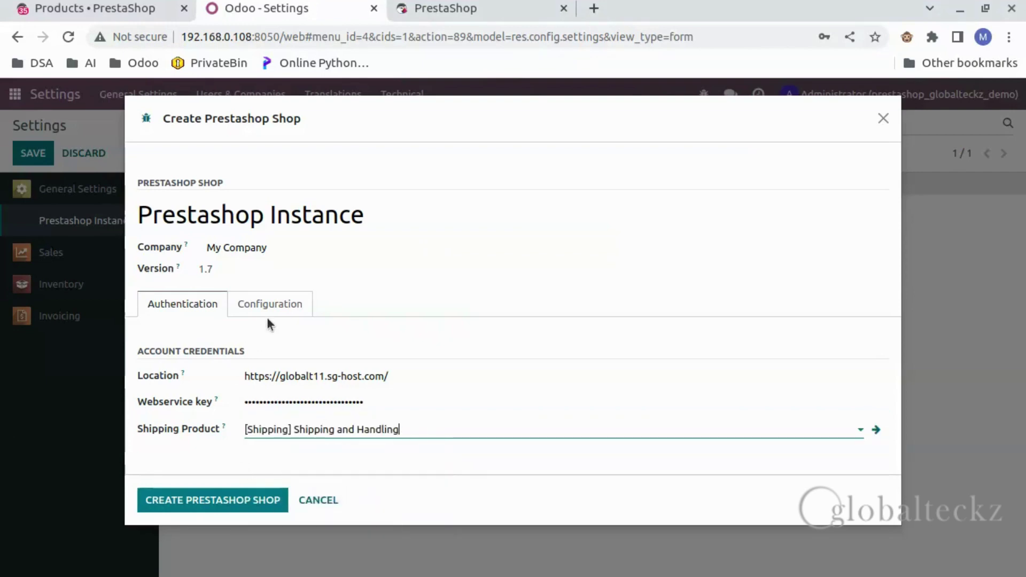
Step: Map products by Prestashop Id, set the warehouse to My Company, and create the shop
left_click(283, 302)
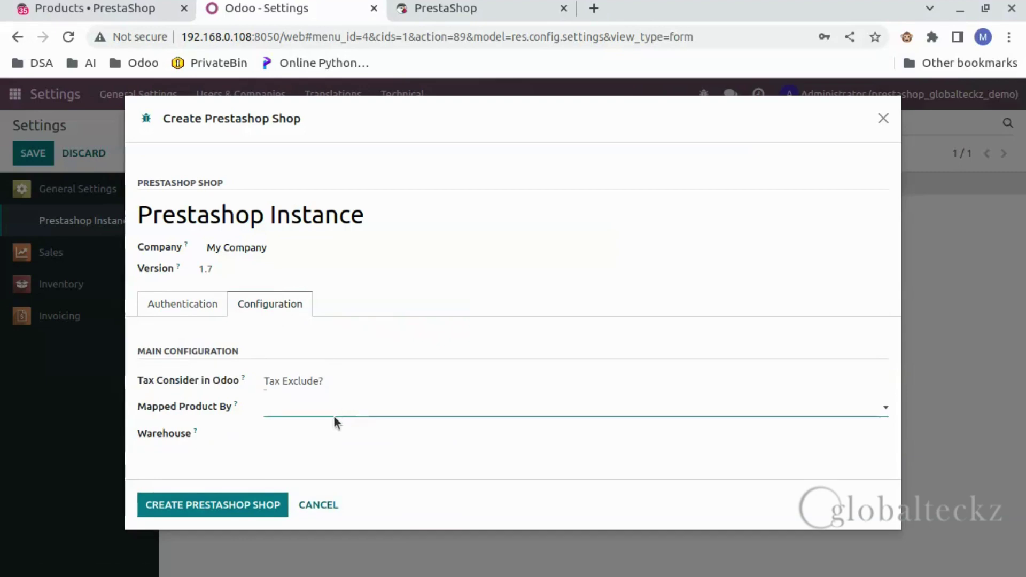
left_click(315, 433)
left_click(314, 433)
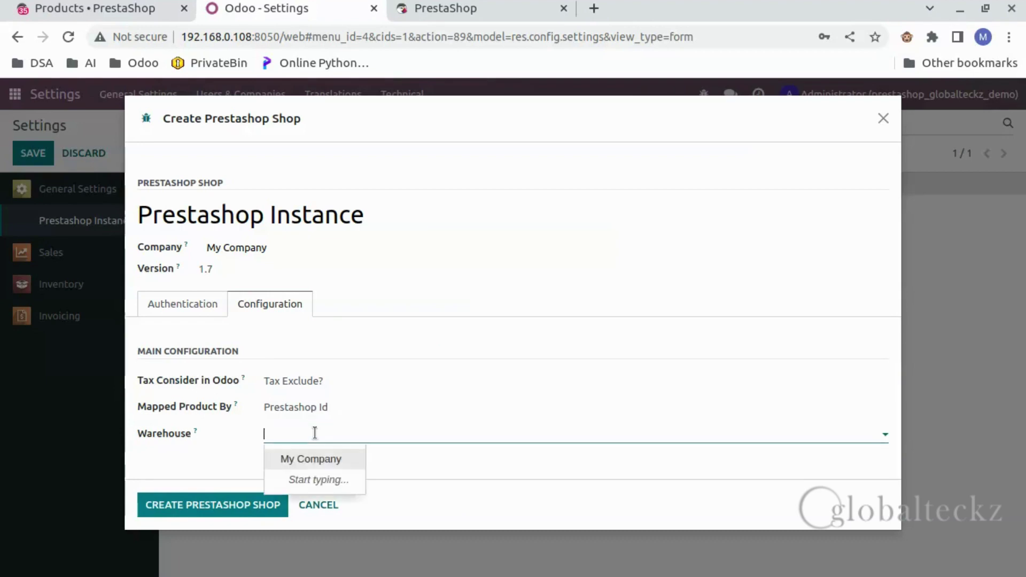
left_click(314, 461)
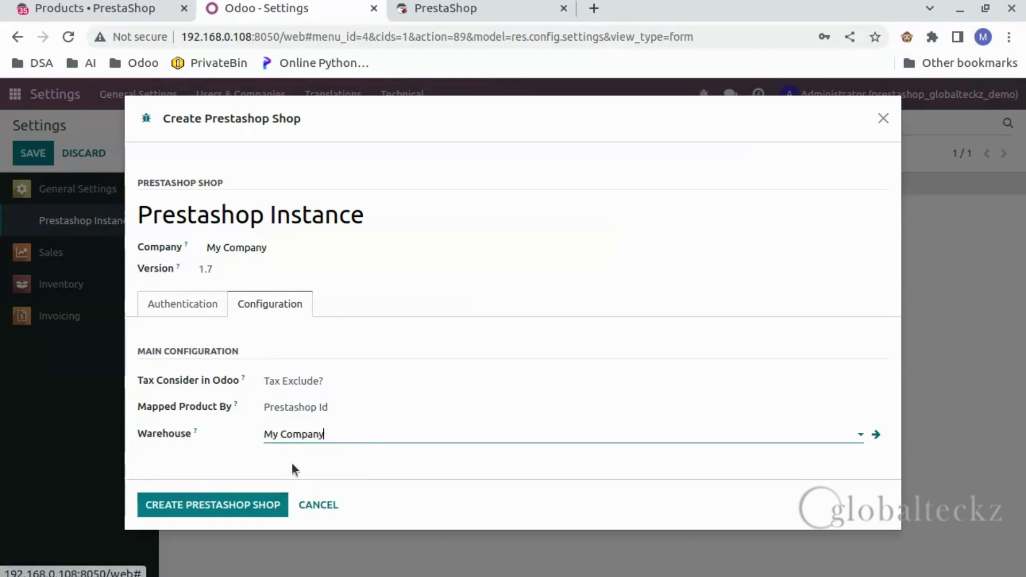
left_click(231, 507)
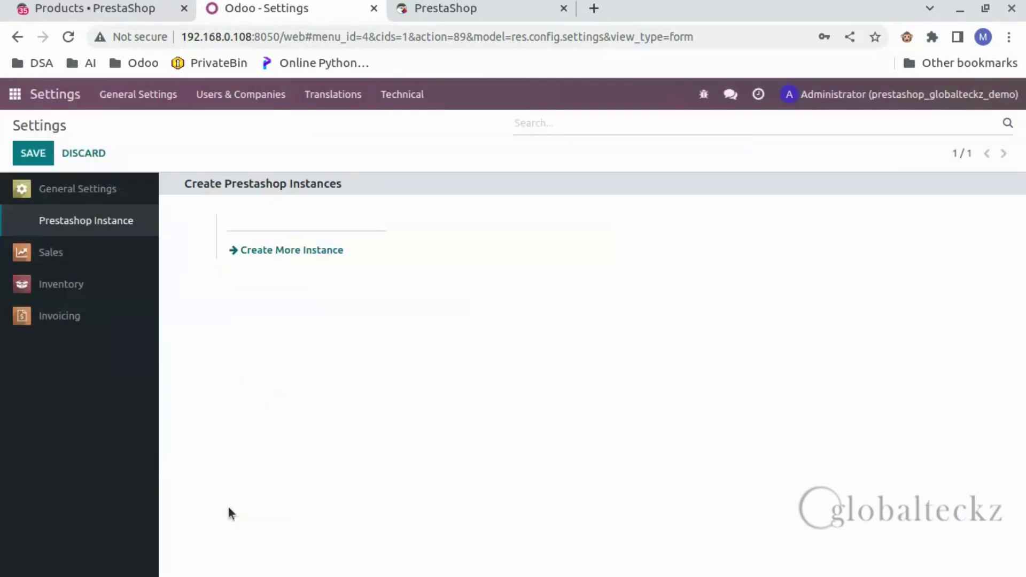
Step: Go to Prestashop Configuration > Prestashop Instances and open the Prestashop Instance record
left_click(14, 95)
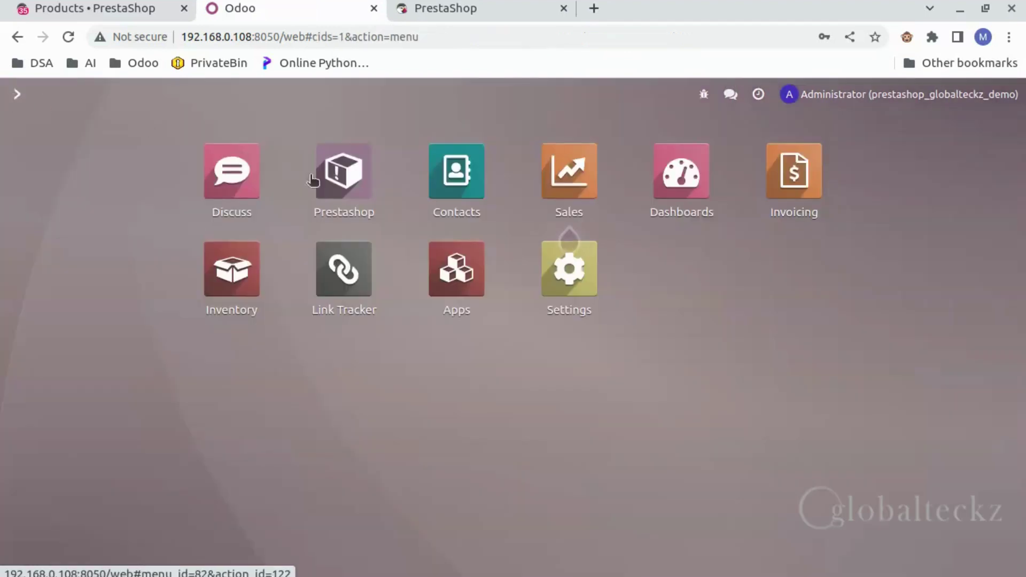
left_click(359, 196)
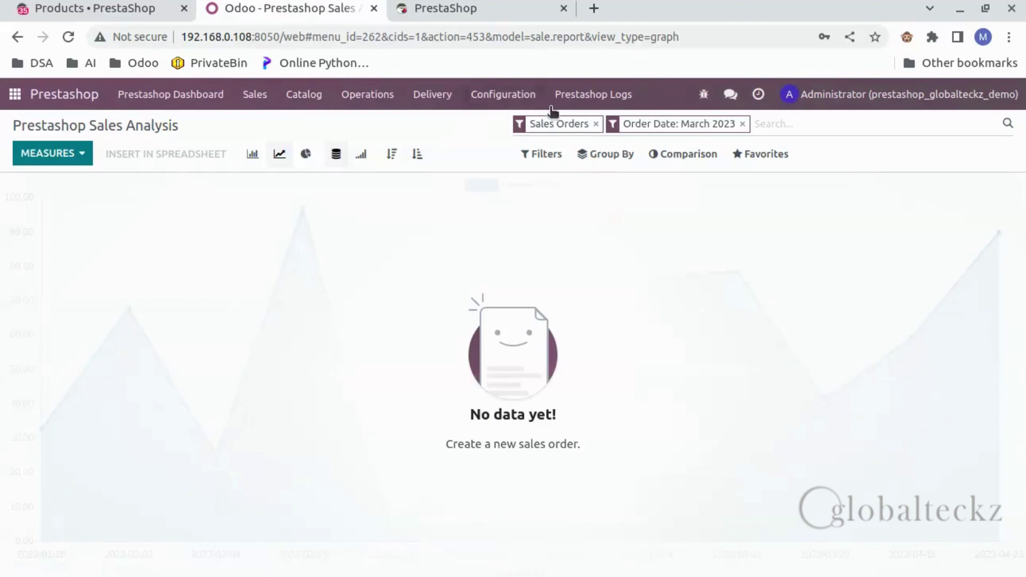
left_click(496, 97)
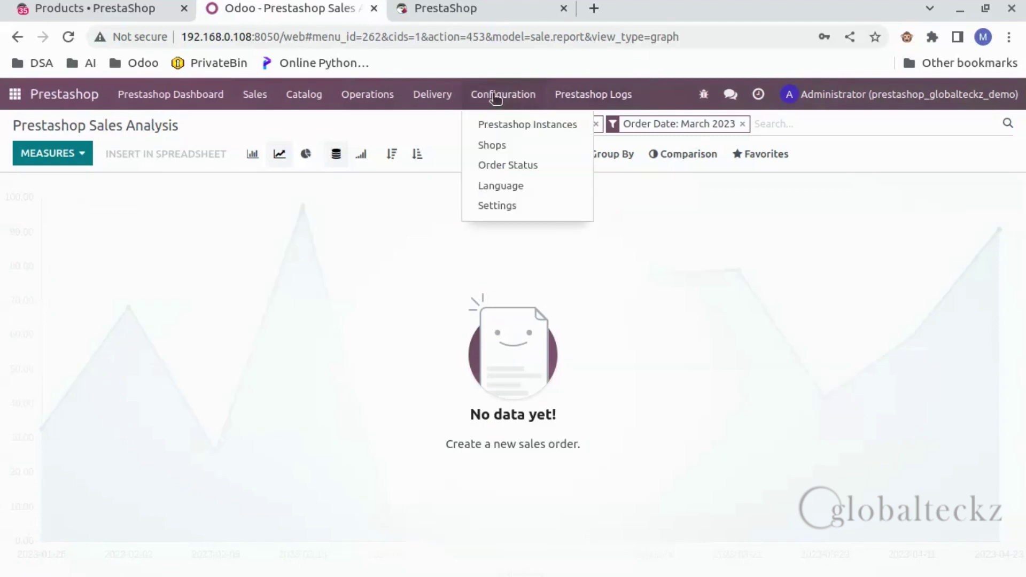
left_click(492, 124)
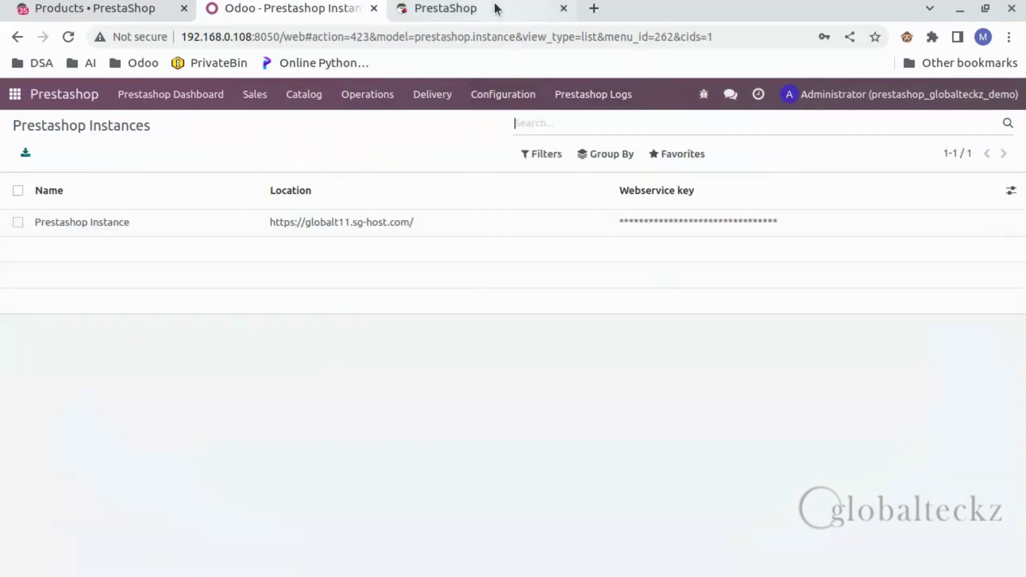
left_click(201, 223)
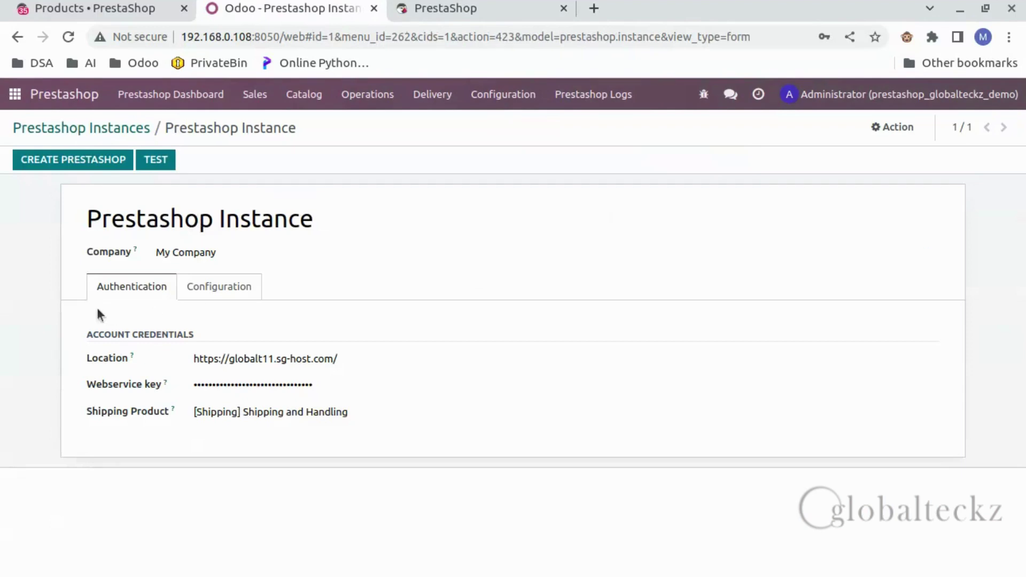
Step: Test the connection to the PrestaShop store, then create the Prestashop shop
left_click(219, 287)
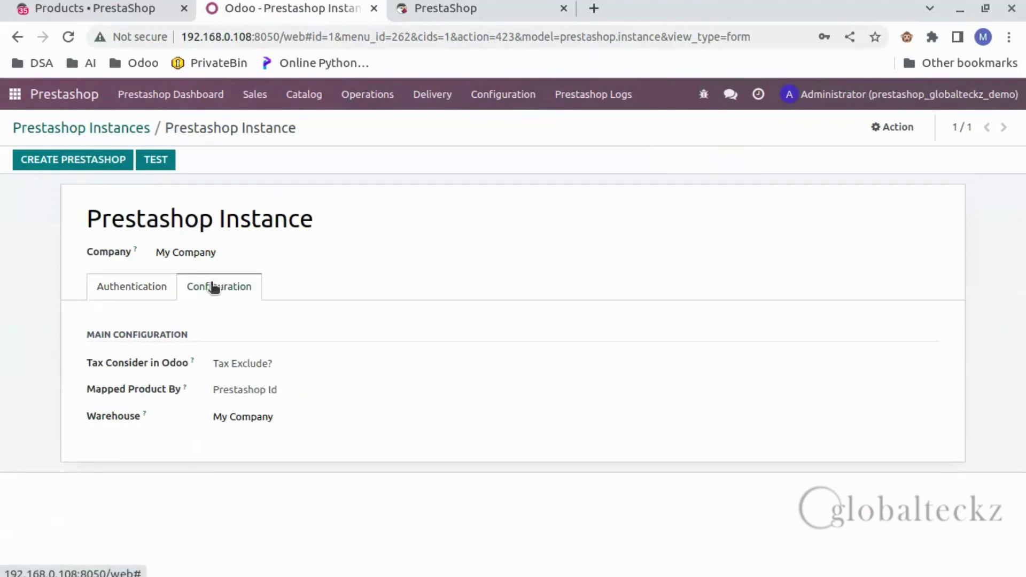
left_click(134, 289)
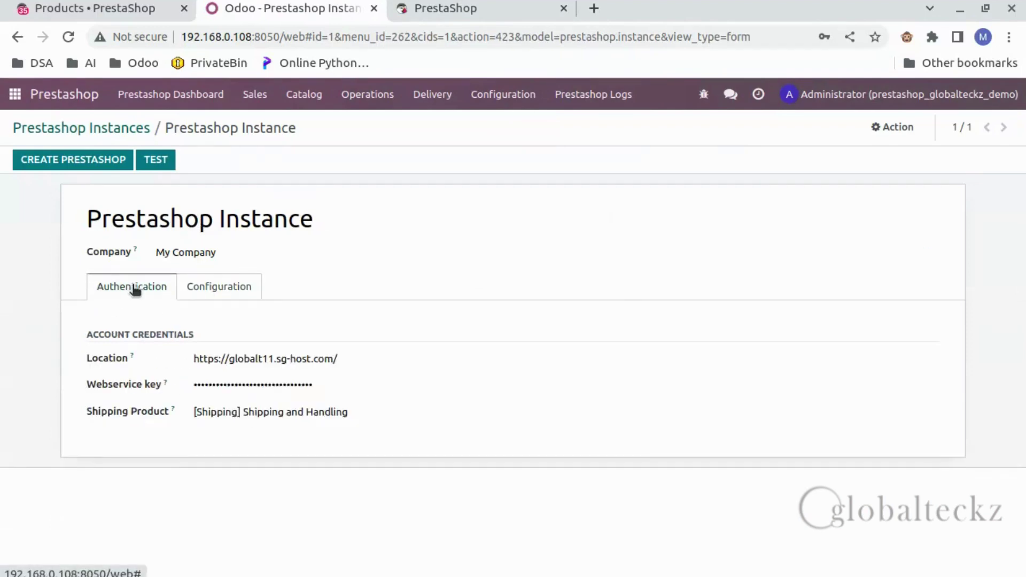
left_click(158, 162)
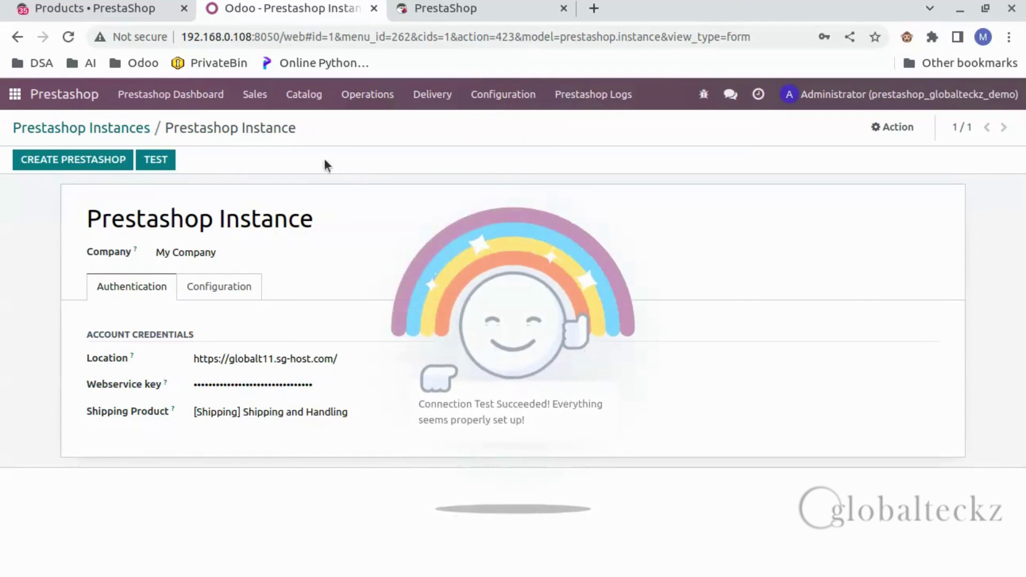
left_click(76, 162)
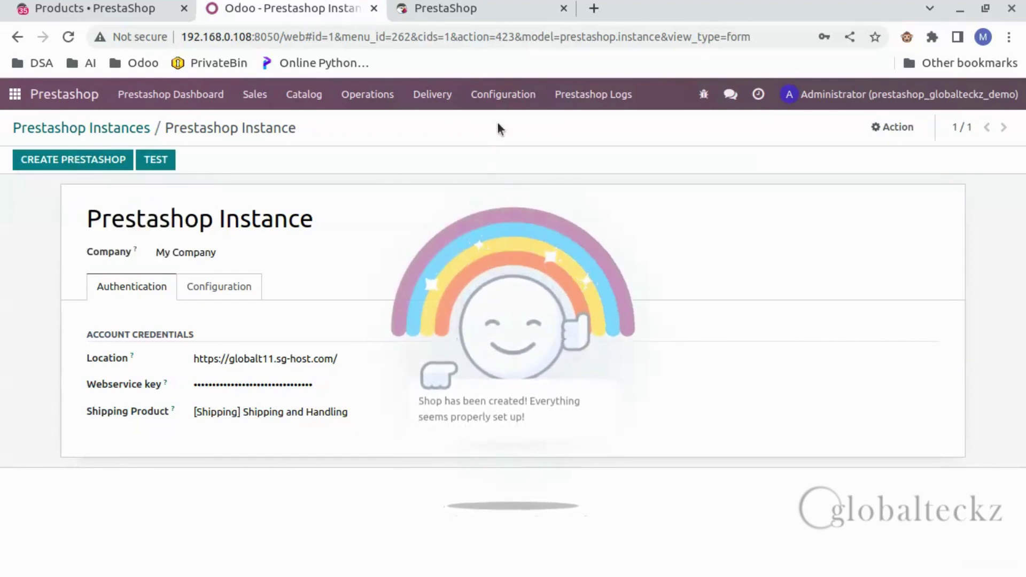
left_click(504, 96)
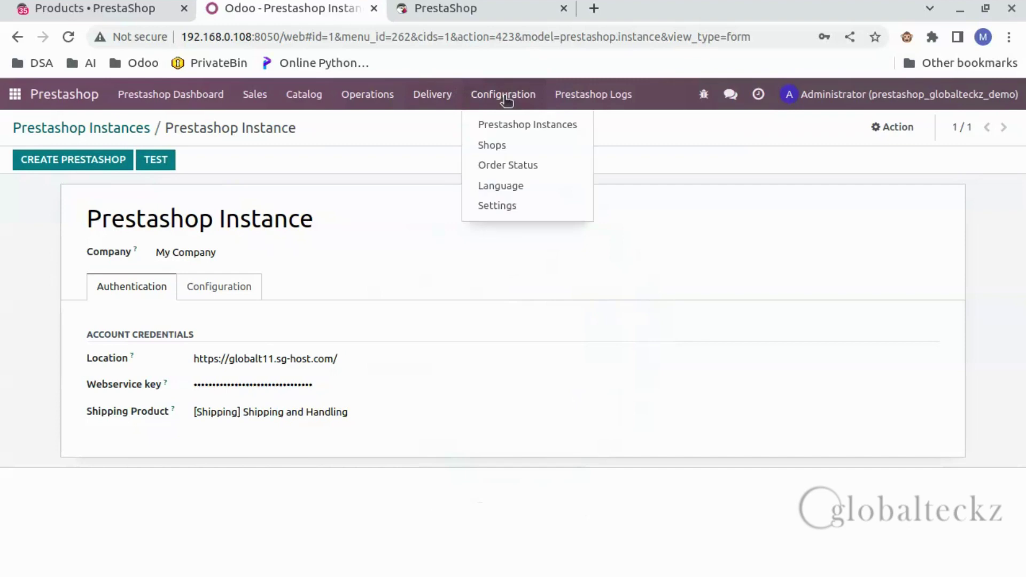
Step: Review the shop record, then the Products, Categories, Attributes, Attribute Values and Product Variants lists
left_click(512, 142)
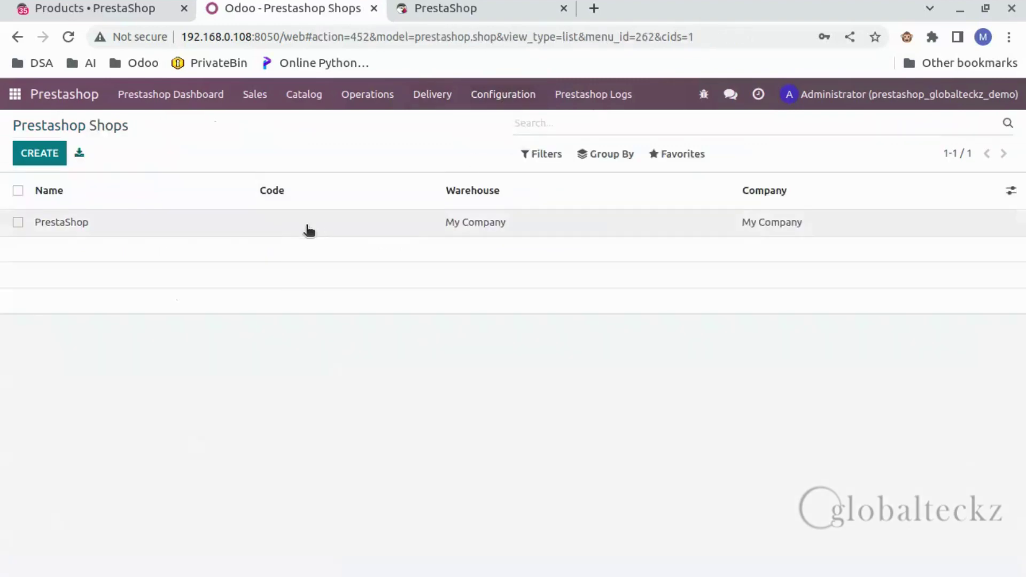
left_click(309, 230)
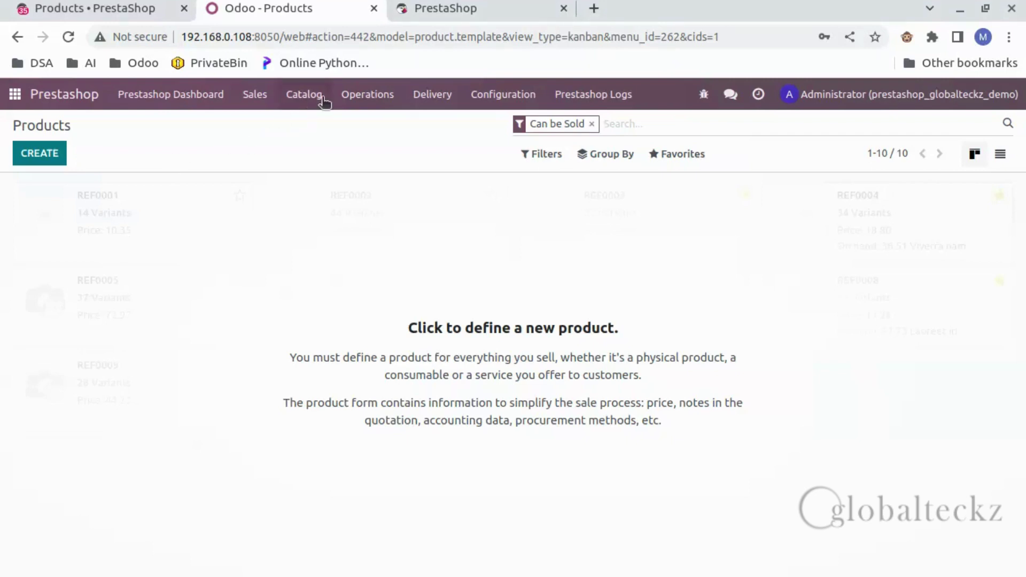
left_click(324, 101)
left_click(332, 127)
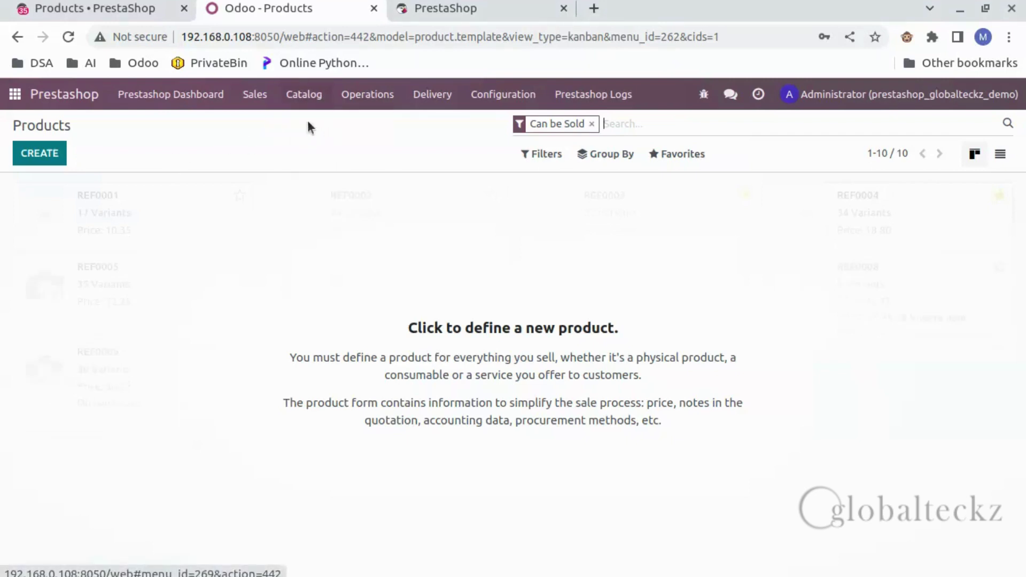
left_click(315, 102)
left_click(313, 145)
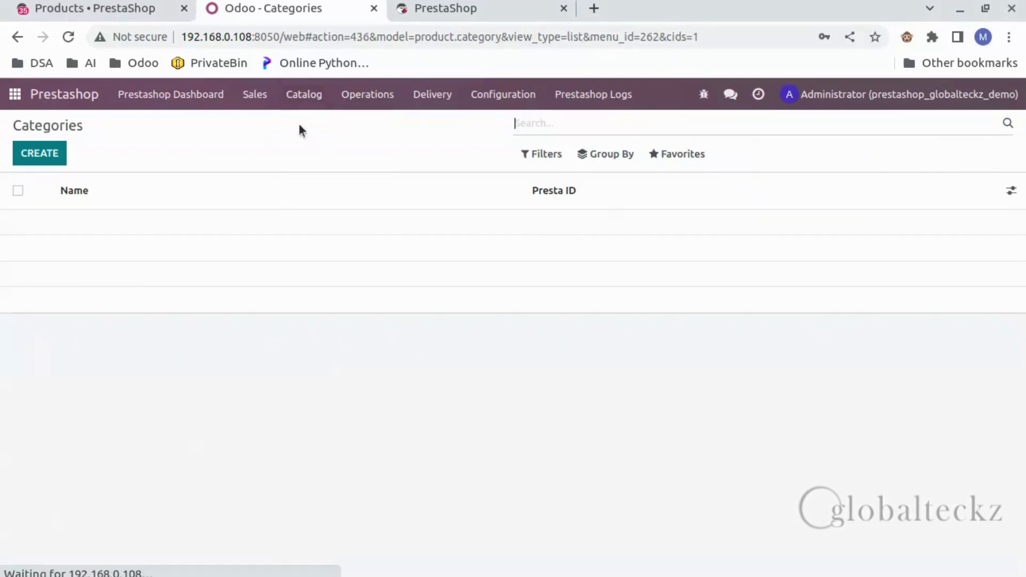
left_click(311, 103)
left_click(326, 165)
left_click(309, 103)
left_click(328, 186)
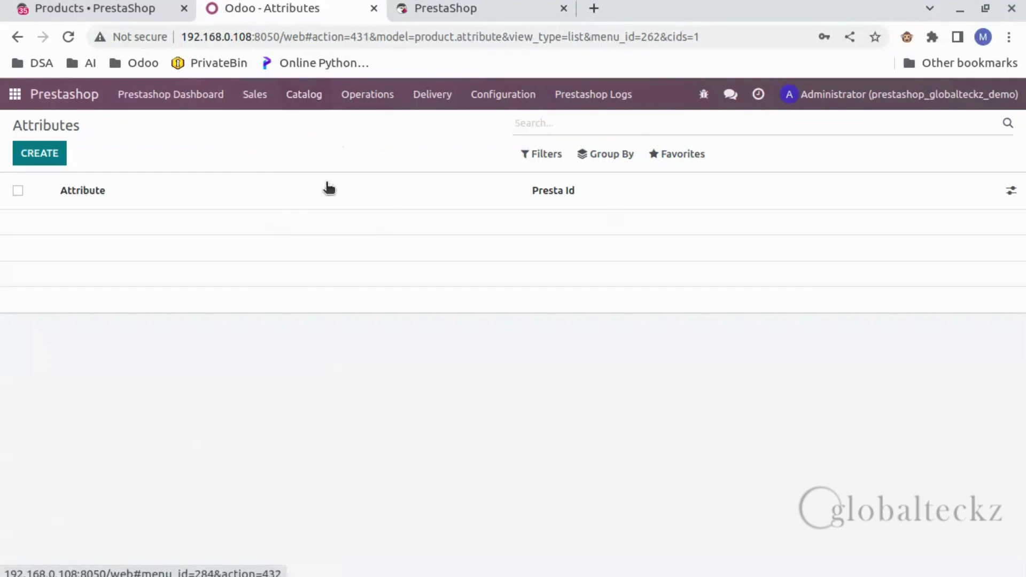
left_click(309, 102)
left_click(340, 208)
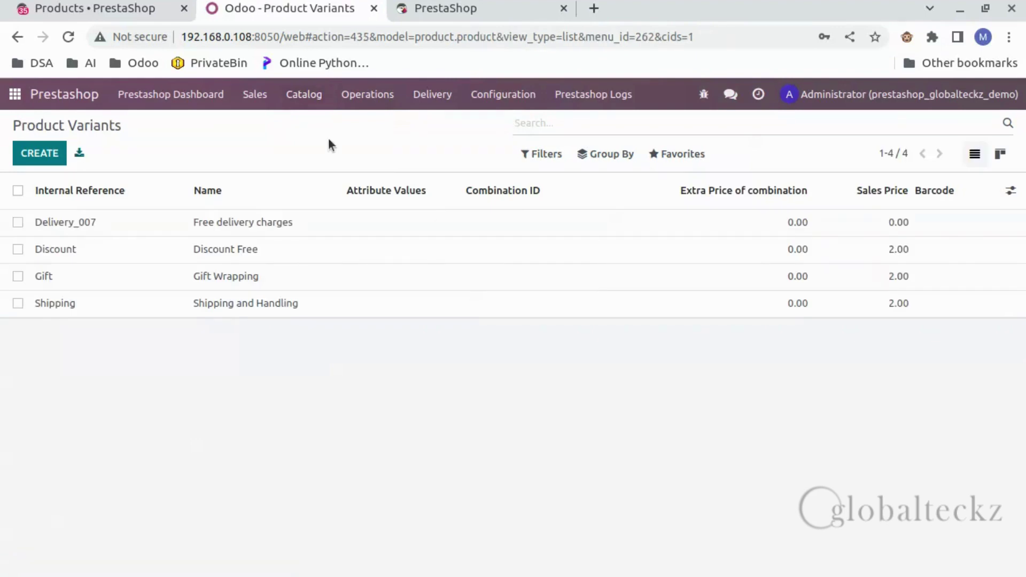
Step: Scroll through the PrestaShop store's product catalog
left_click(113, 7)
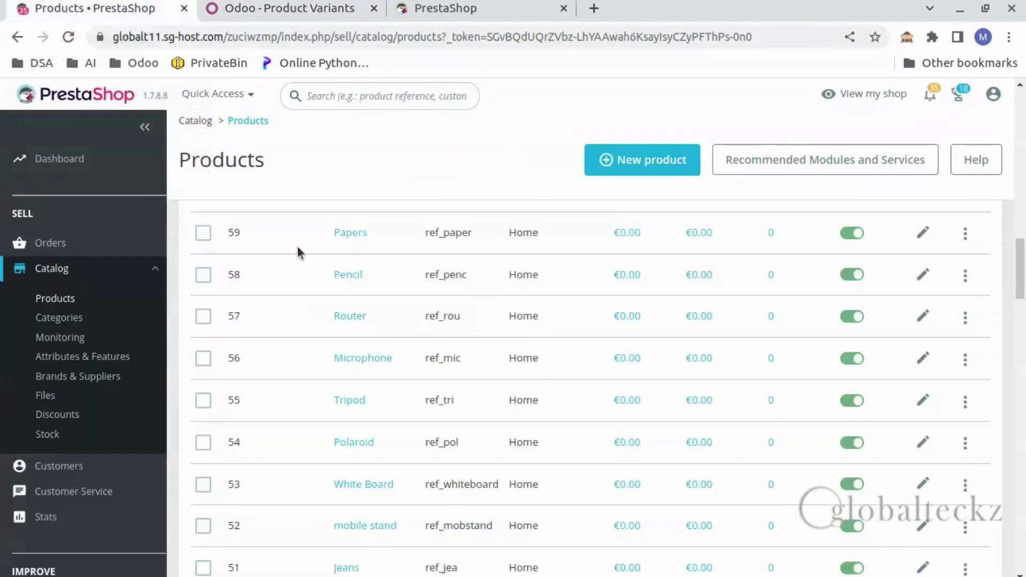
scroll(531, 374, "up", 10)
scroll(531, 374, "down", 15)
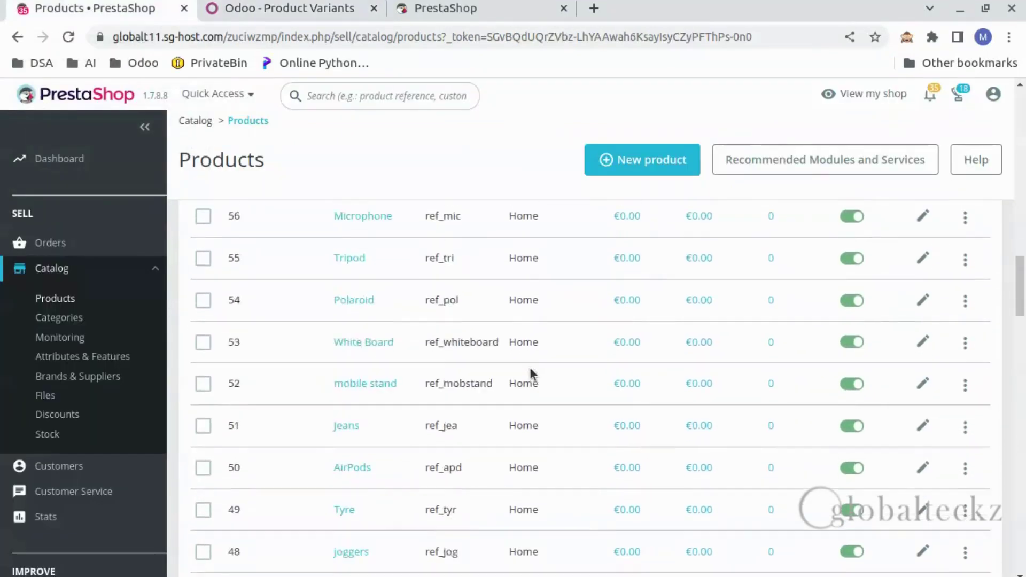
scroll(530, 367, "down", 7)
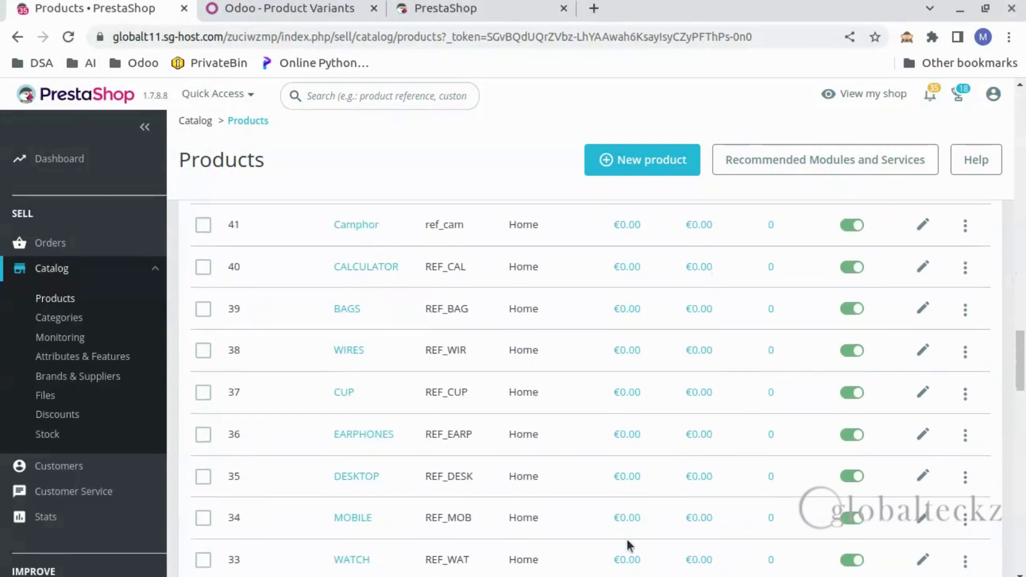
scroll(529, 469, "down", 9)
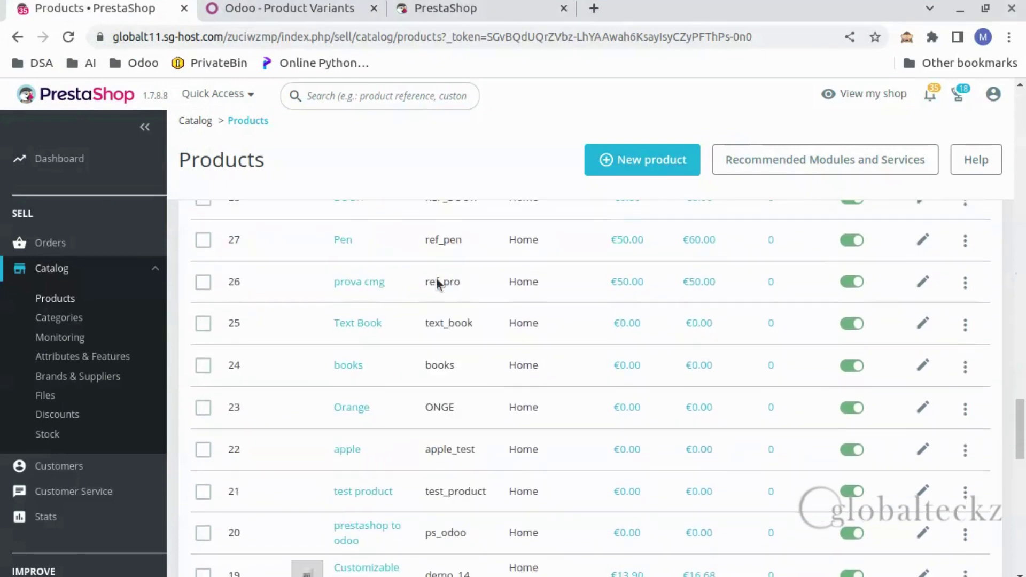
Step: Import the product attributes from PrestaShop
left_click(274, 16)
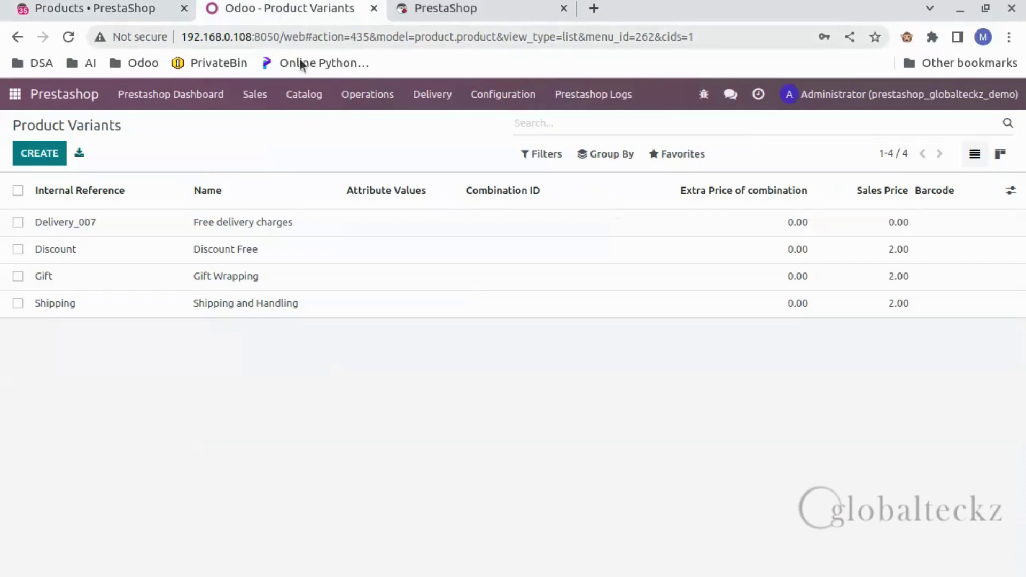
left_click(304, 94)
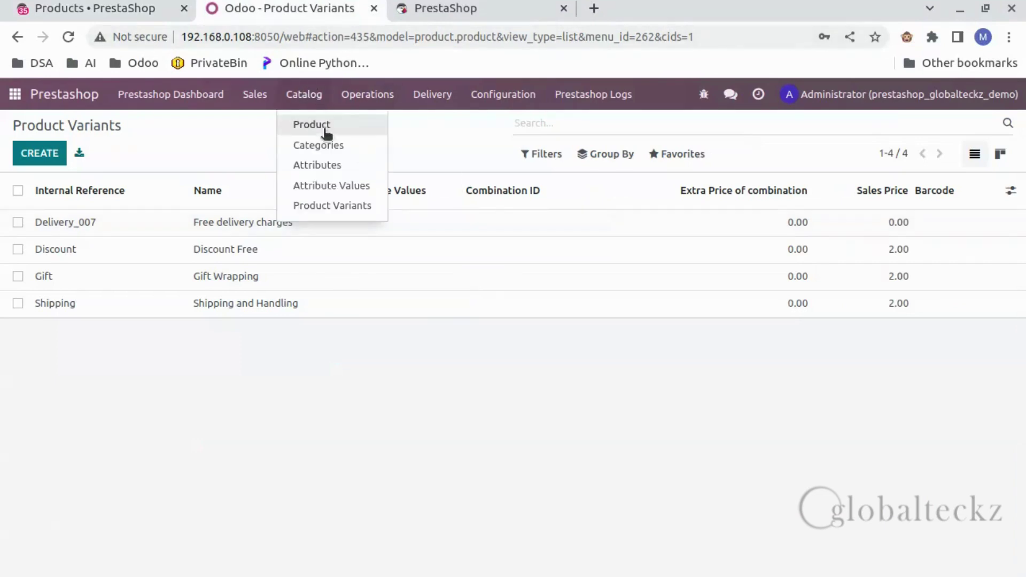
left_click(363, 97)
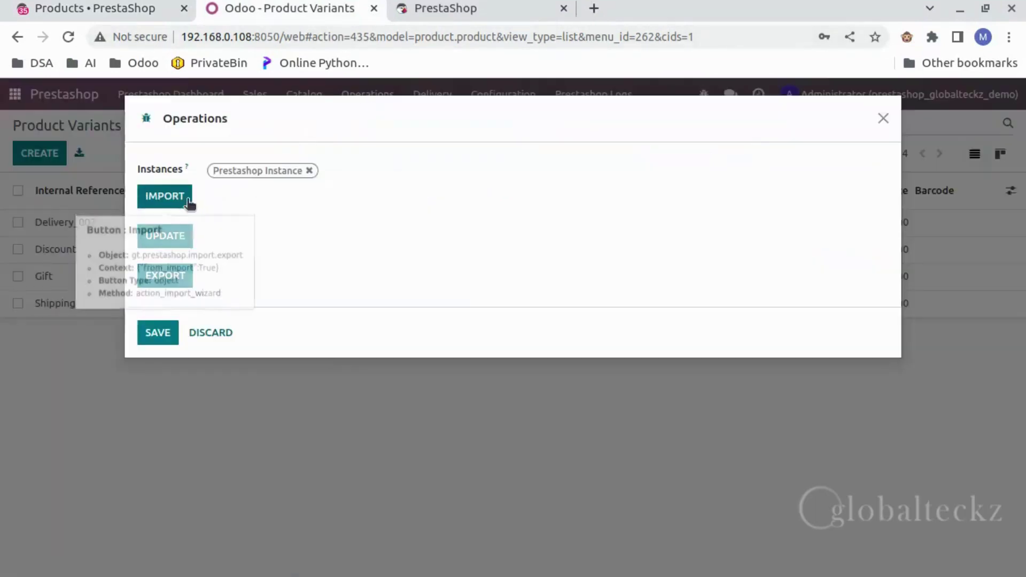
left_click(372, 167)
left_click(377, 117)
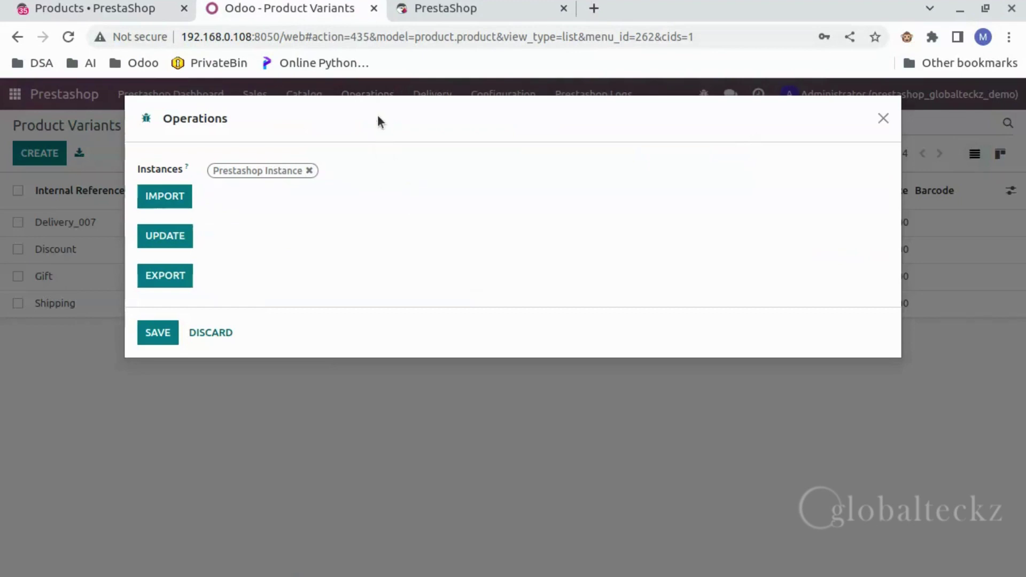
left_click(179, 199)
scroll(346, 396, "down", 4)
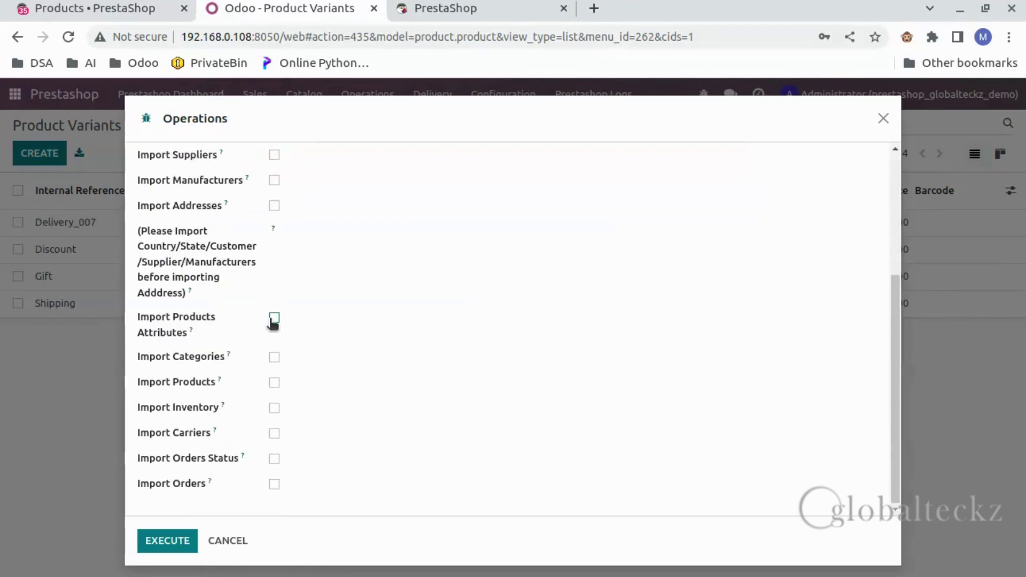
left_click(175, 550)
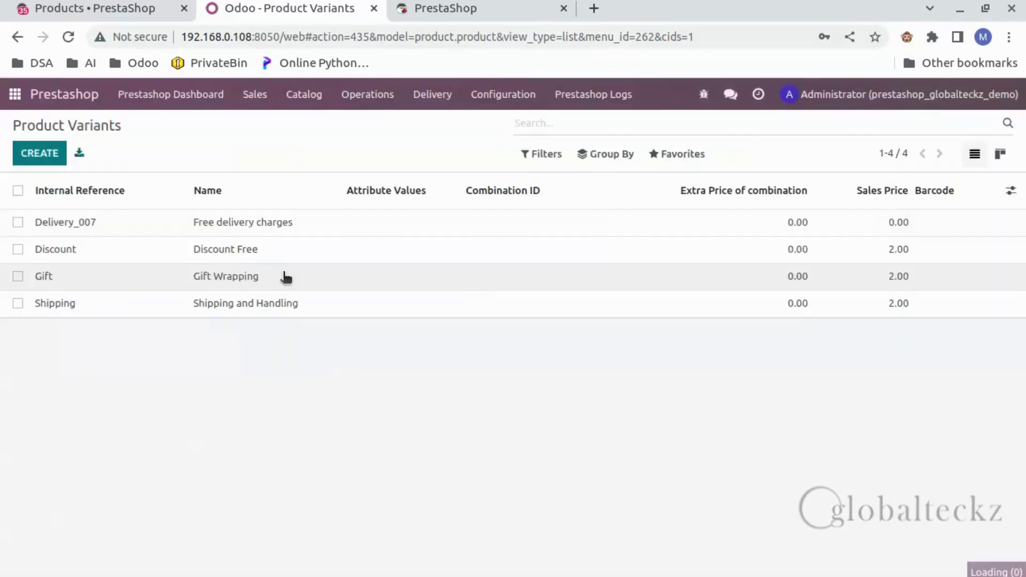
Step: Run two more PrestaShop imports, the second one importing Products
left_click(369, 99)
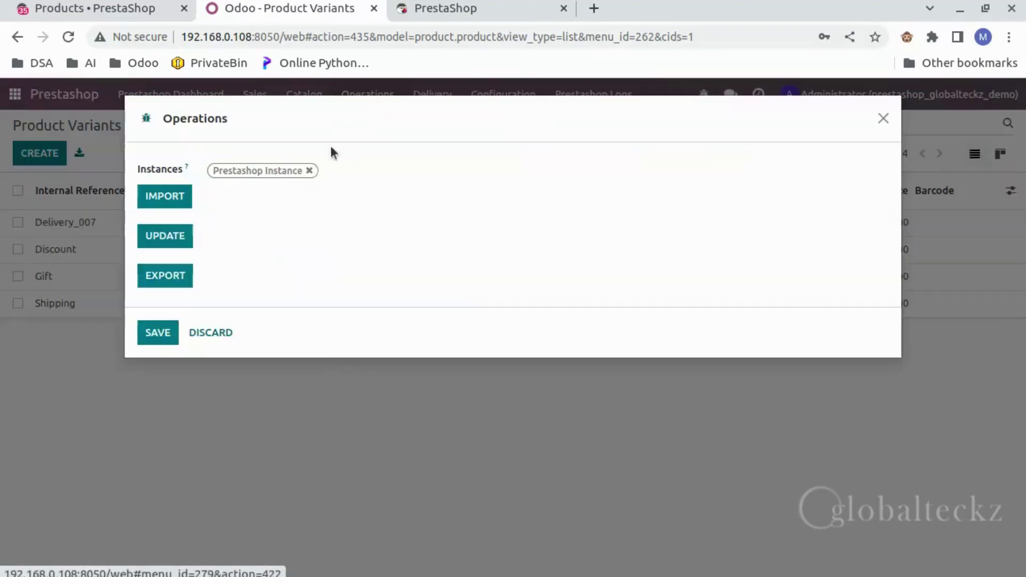
left_click(184, 201)
scroll(299, 389, "down", 4)
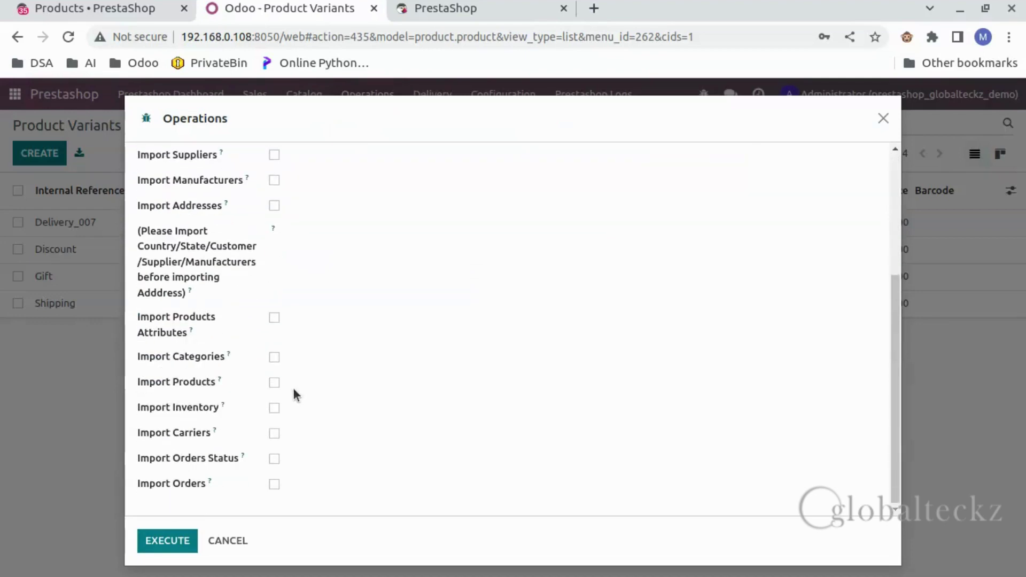
left_click(154, 542)
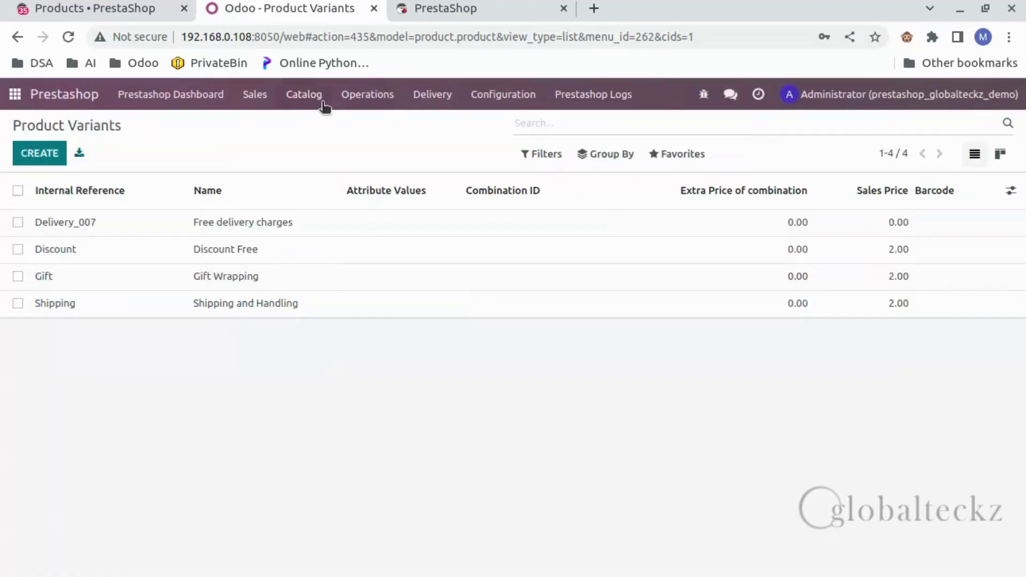
left_click(350, 100)
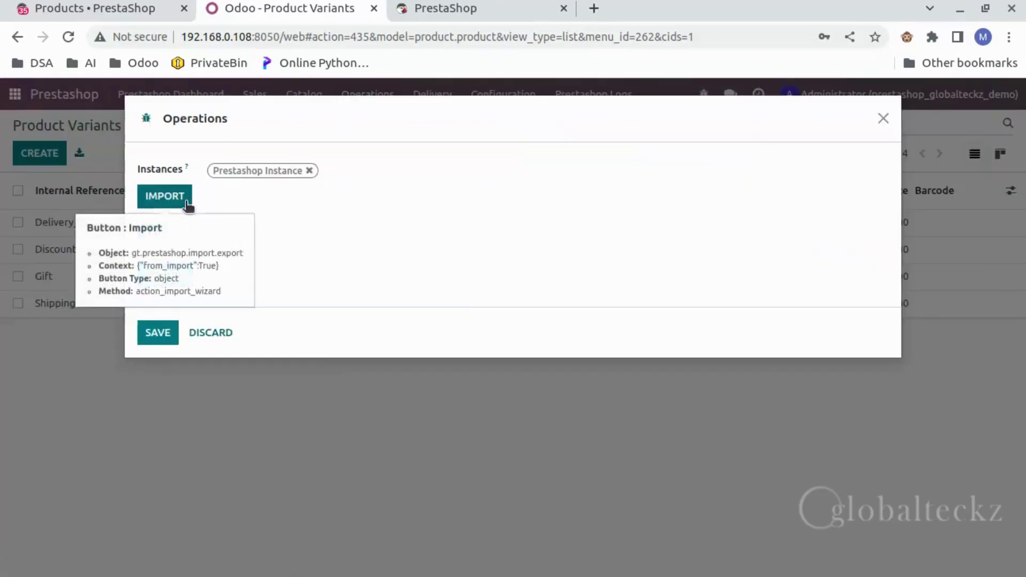
left_click(162, 194)
scroll(256, 350, "down", 4)
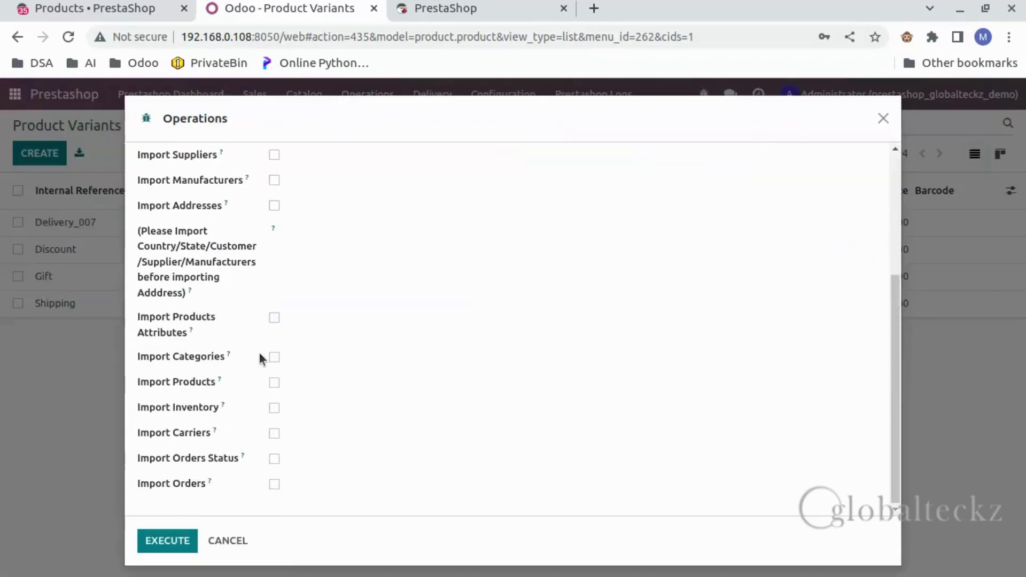
left_click(274, 382)
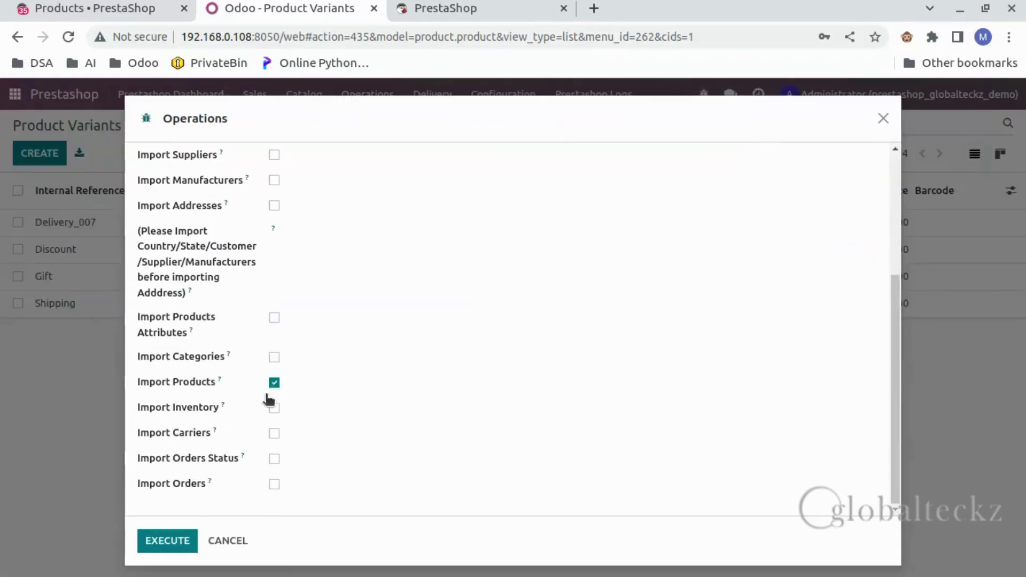
left_click(168, 549)
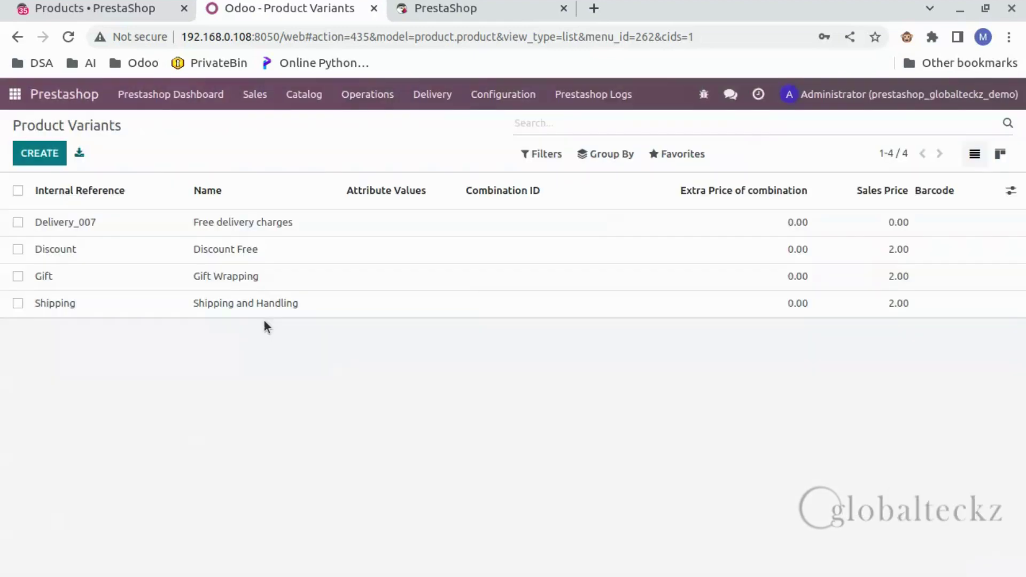
Step: Import PrestaShop inventory, then view the Products catalog of 81 items with on-hand stock
left_click(367, 94)
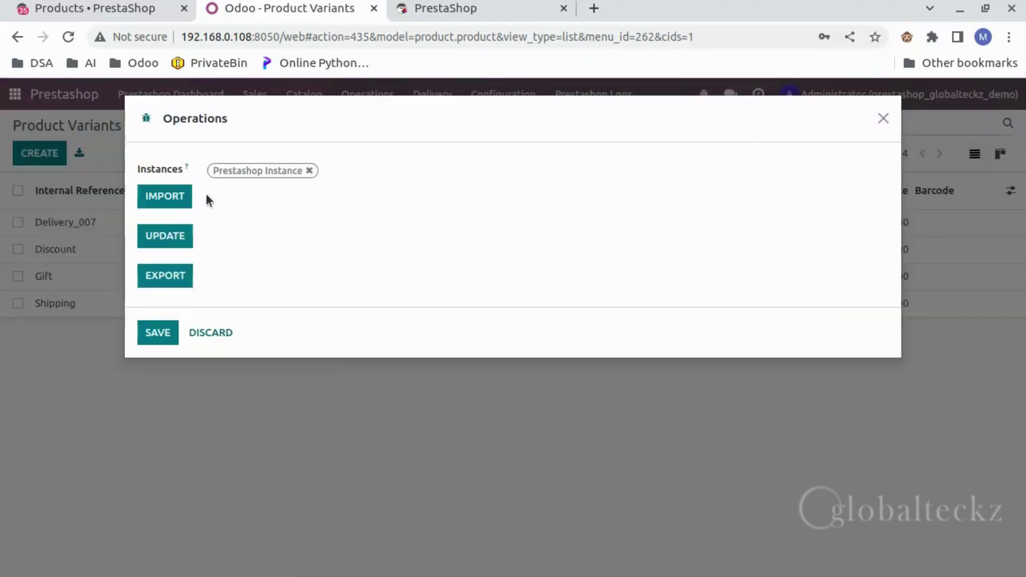
left_click(171, 197)
scroll(374, 434, "down", 5)
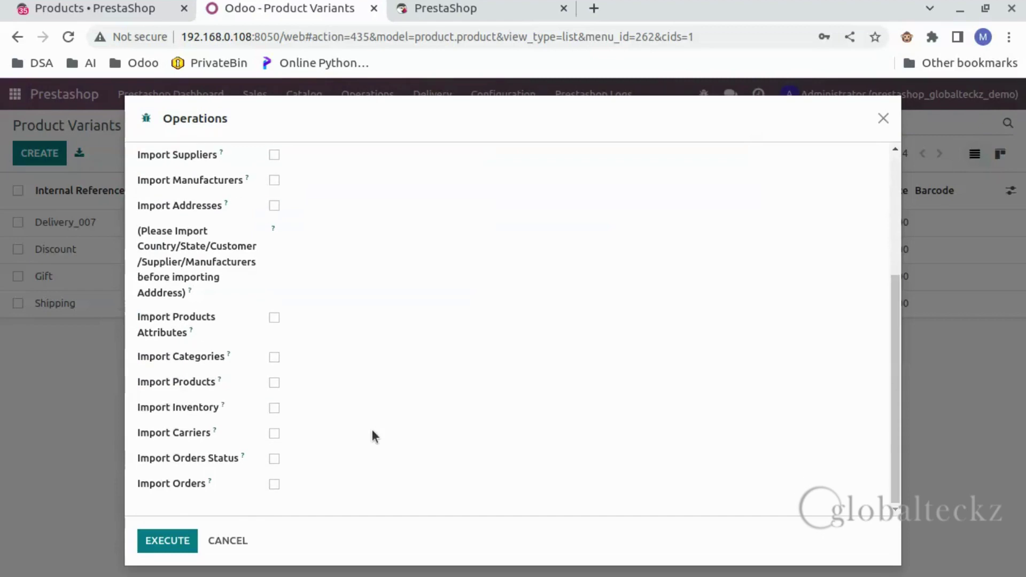
left_click(275, 408)
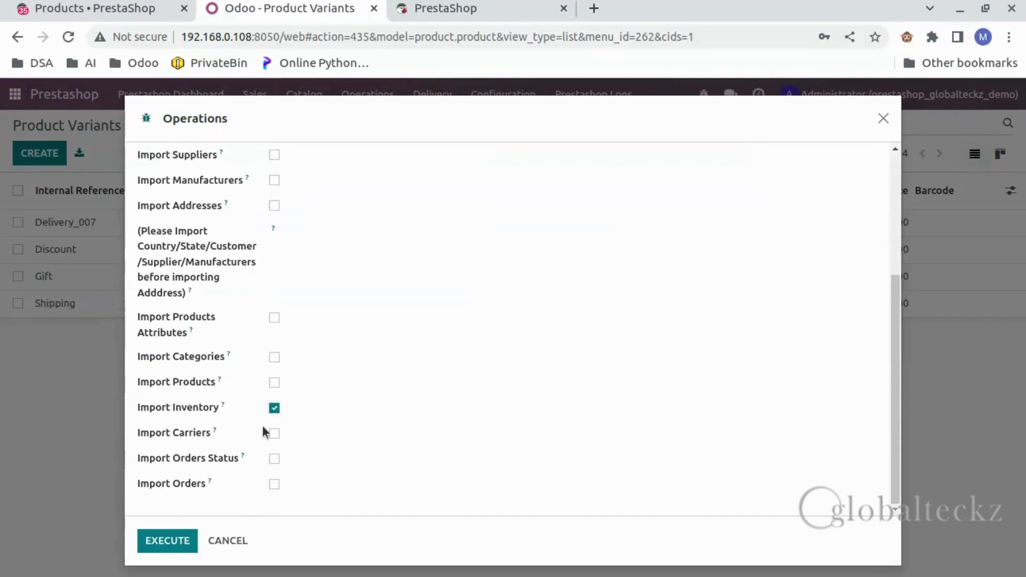
left_click(167, 542)
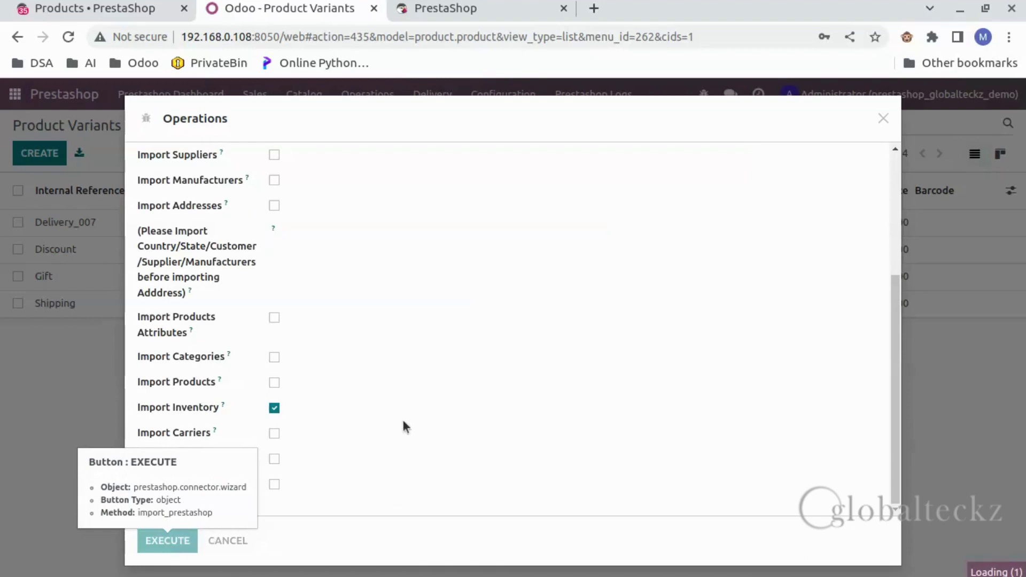
left_click(310, 94)
left_click(312, 124)
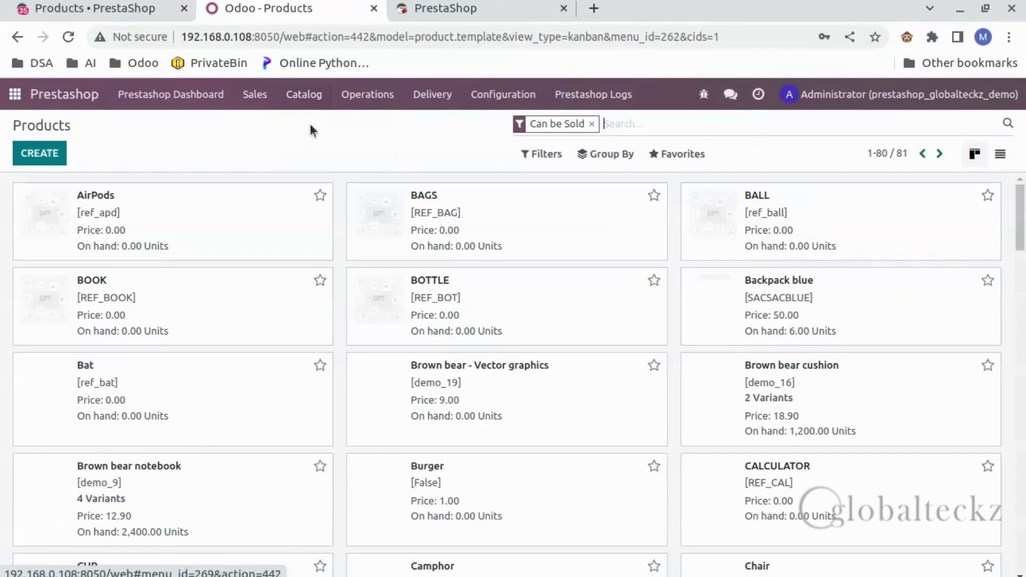
Step: Check the imported 10 categories, 4 attributes and 25 attribute values, then return to the products cards
scroll(396, 323, "down", 3)
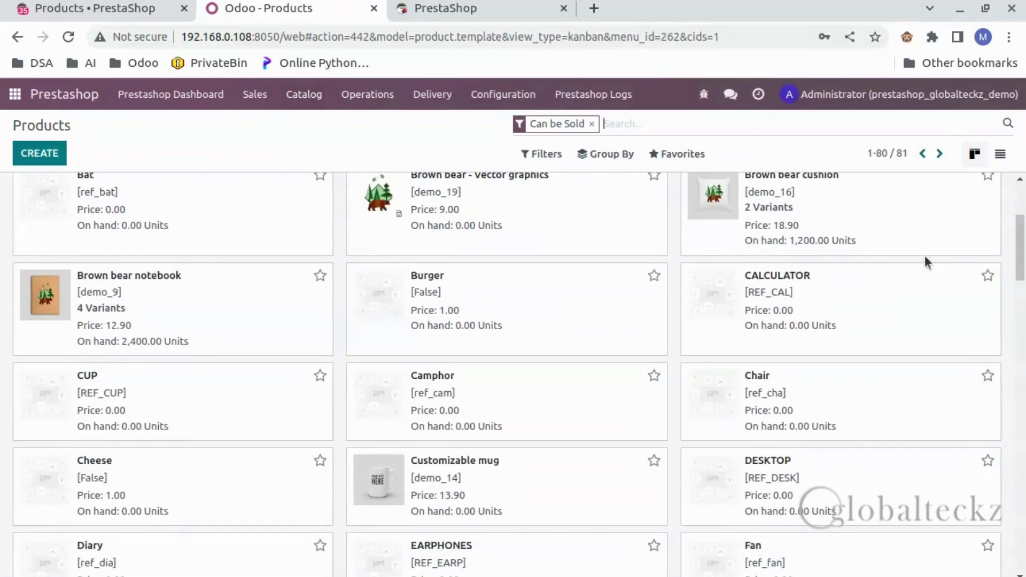
scroll(272, 462, "down", 5)
left_click(303, 94)
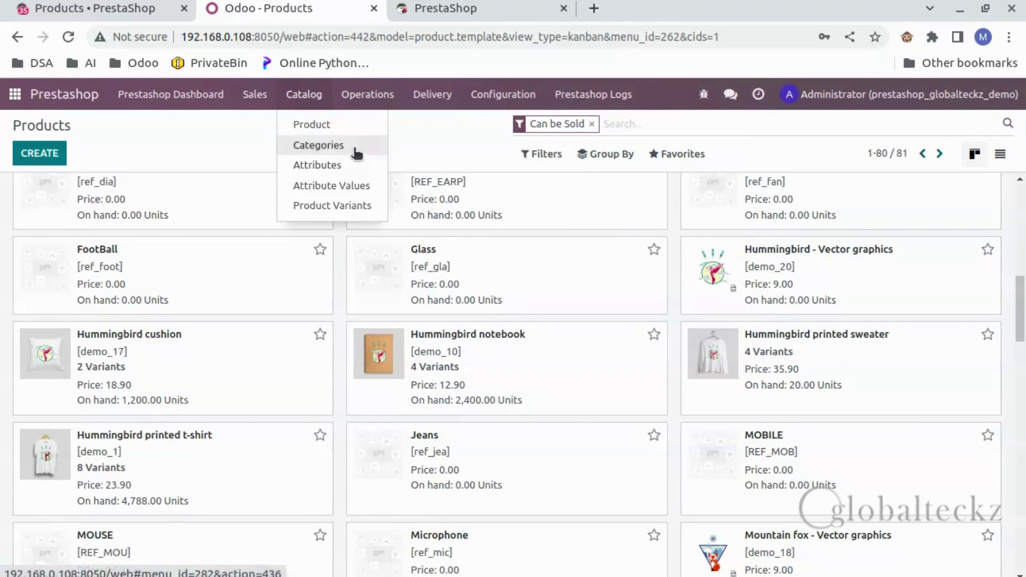
left_click(354, 151)
left_click(305, 97)
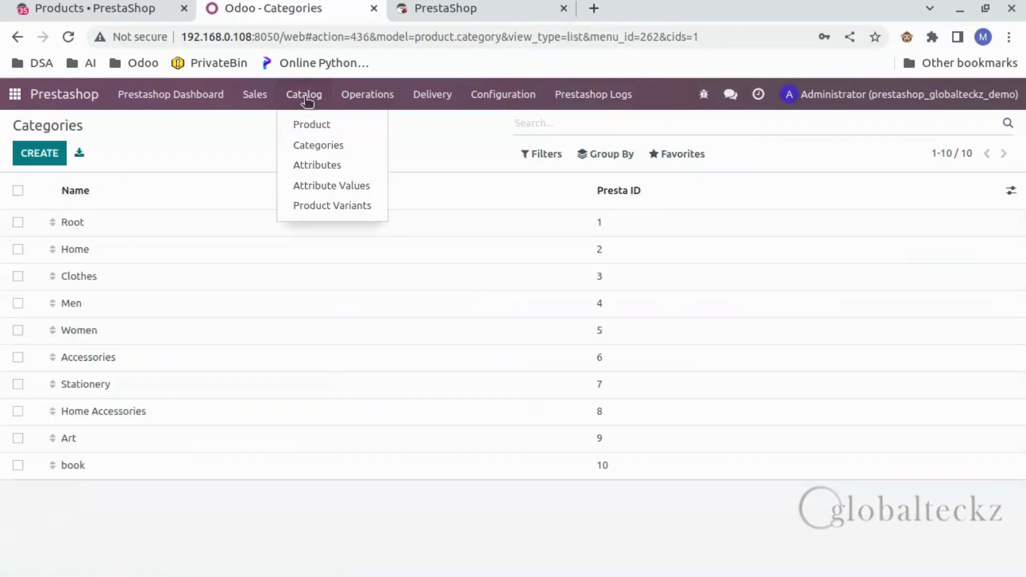
left_click(331, 170)
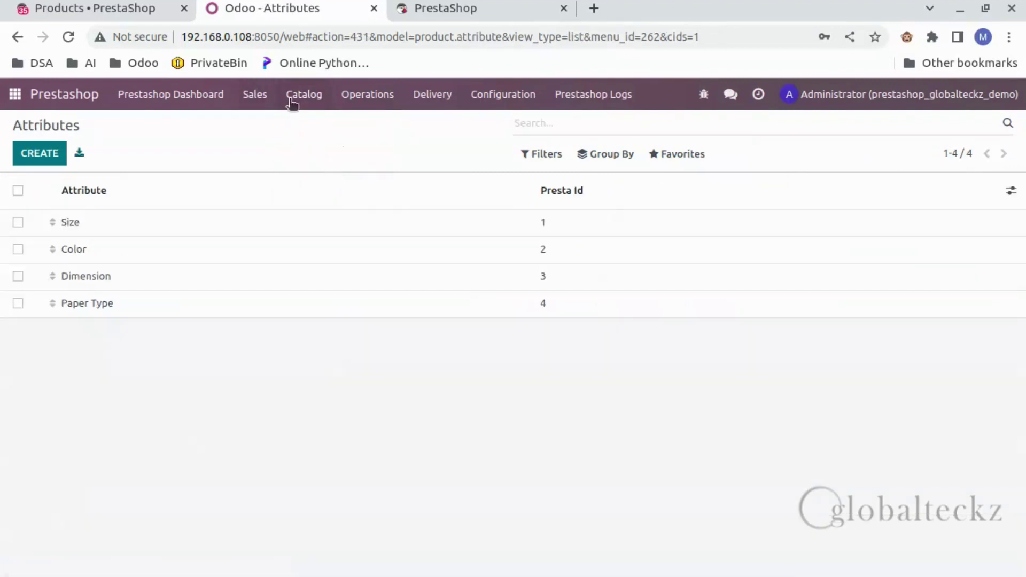
left_click(293, 101)
scroll(398, 417, "down", 5)
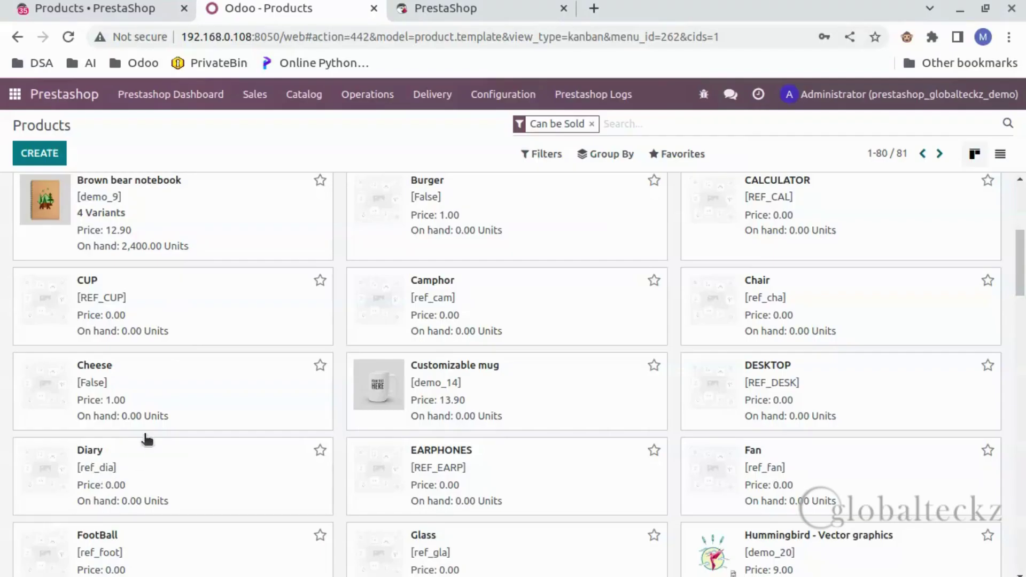
Step: Rename the Cheese product to 'Parmesan Cheese', enable Update On Prestashop, and save it
left_click(165, 381)
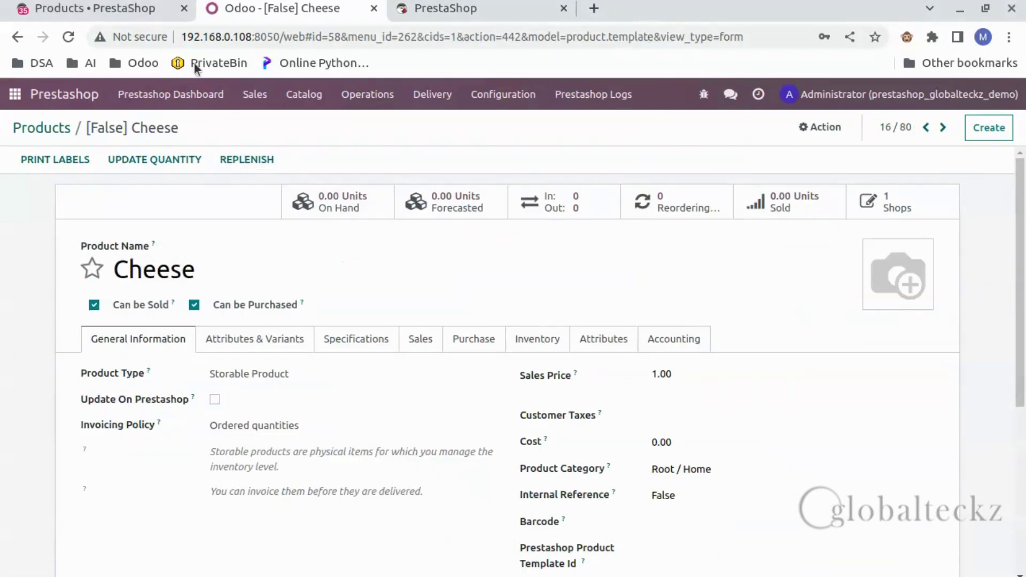
left_click(133, 14)
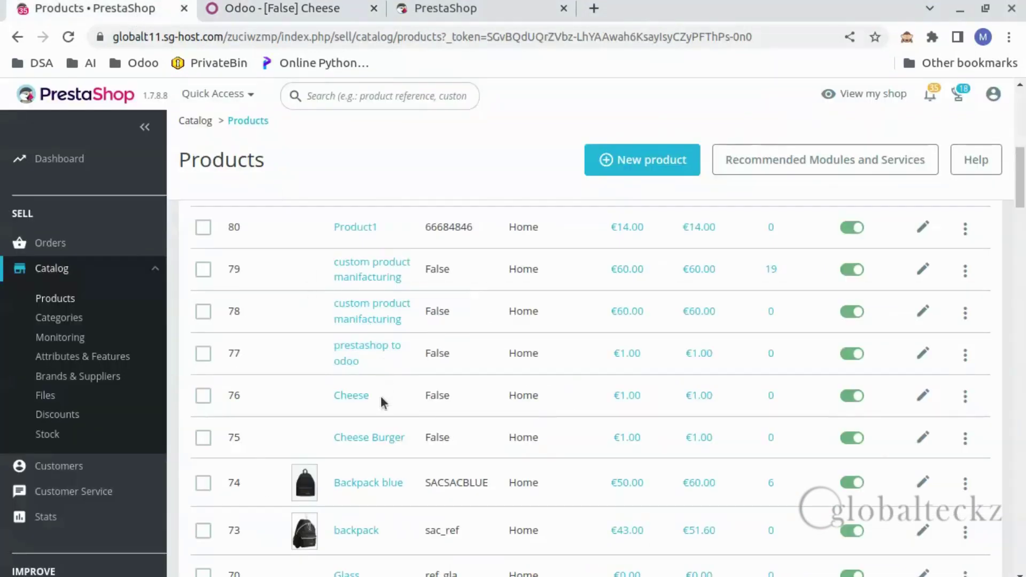
left_click(308, 9)
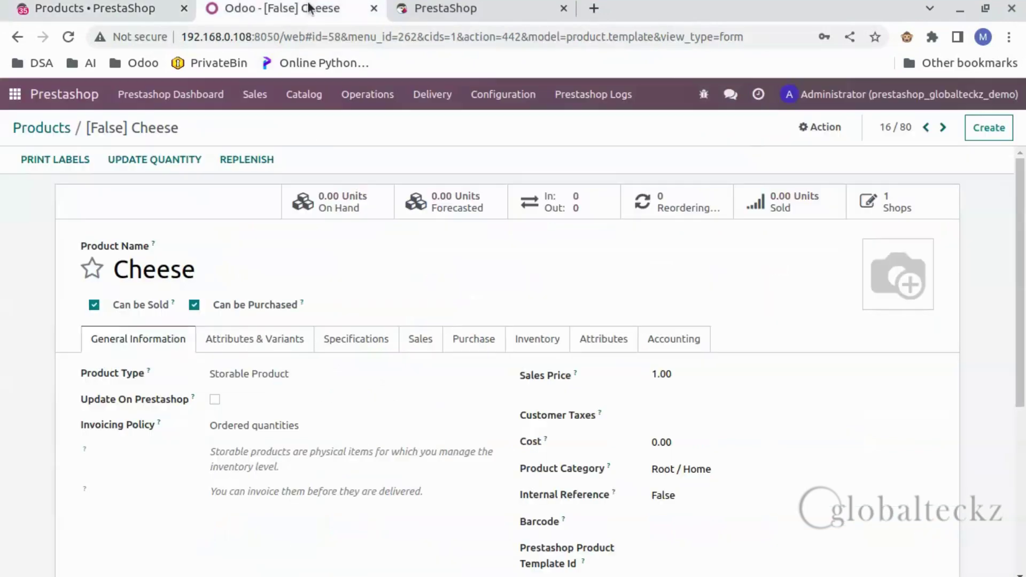
left_click(243, 273)
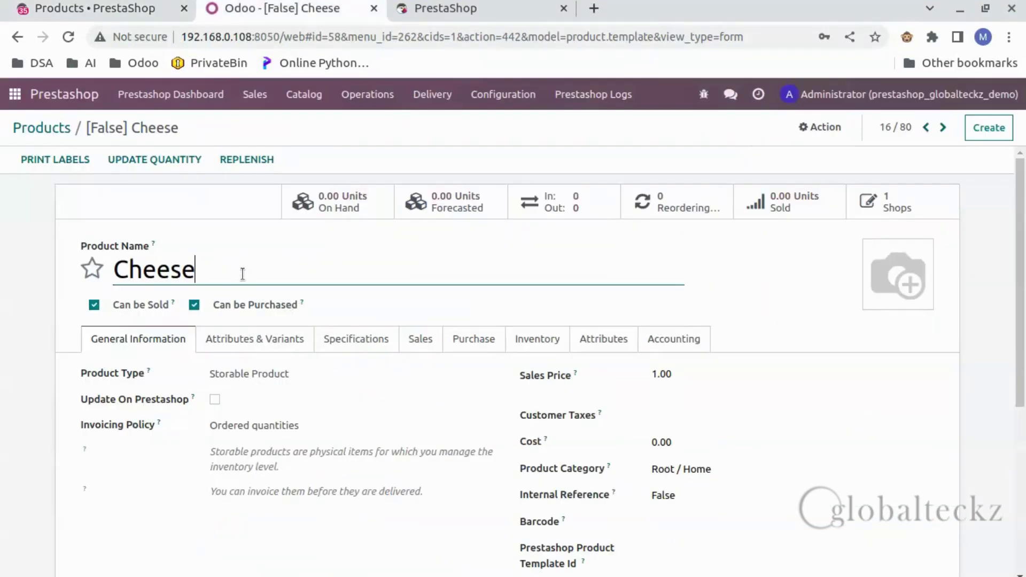
key("Home")
type("Pa")
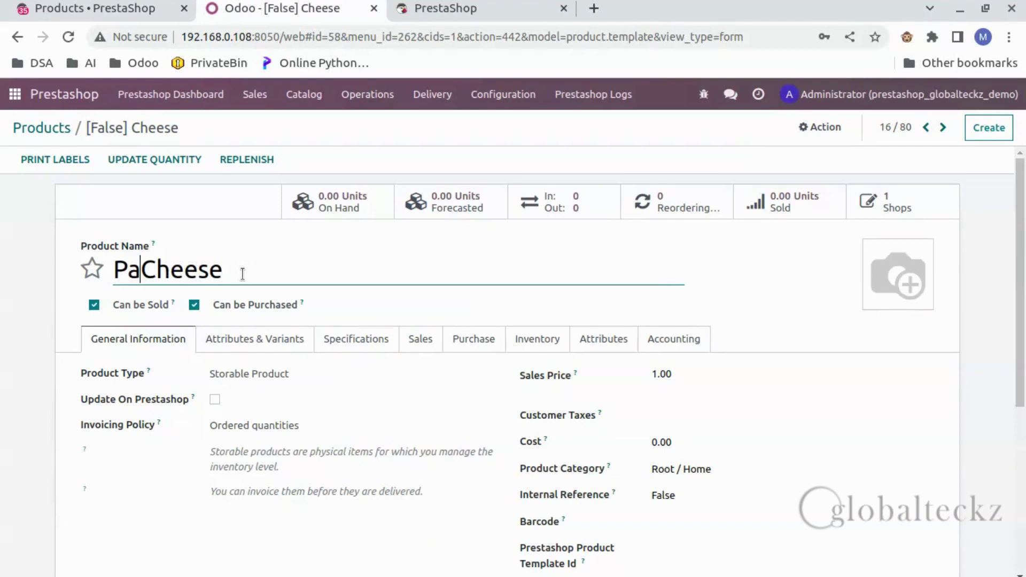
type("rmesan")
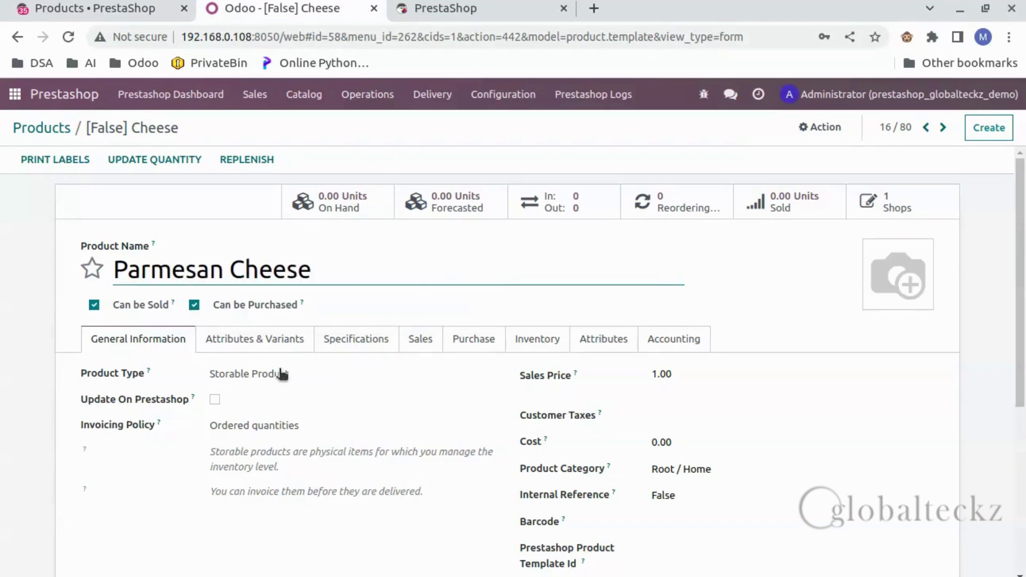
left_click(215, 400)
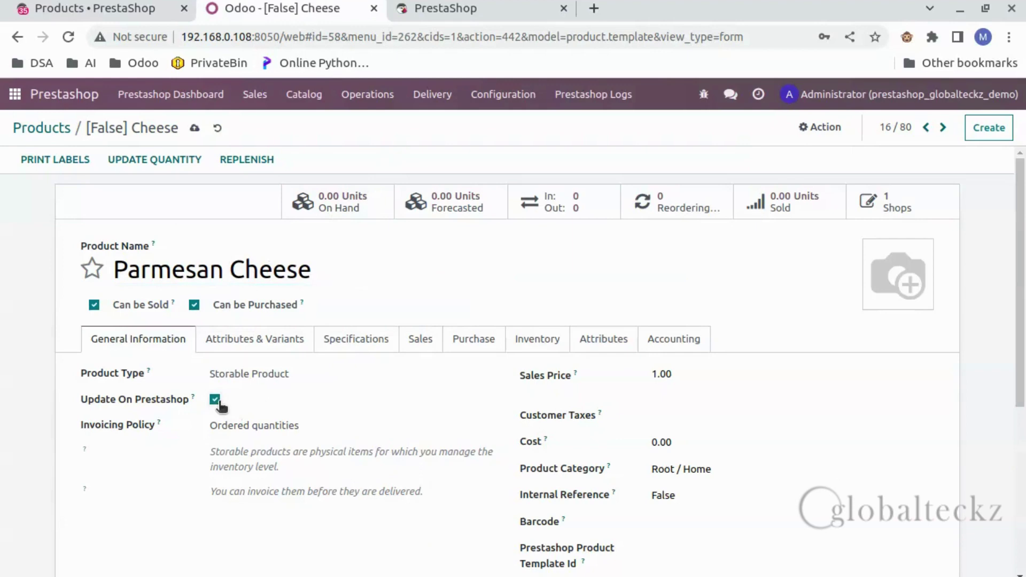
left_click(194, 128)
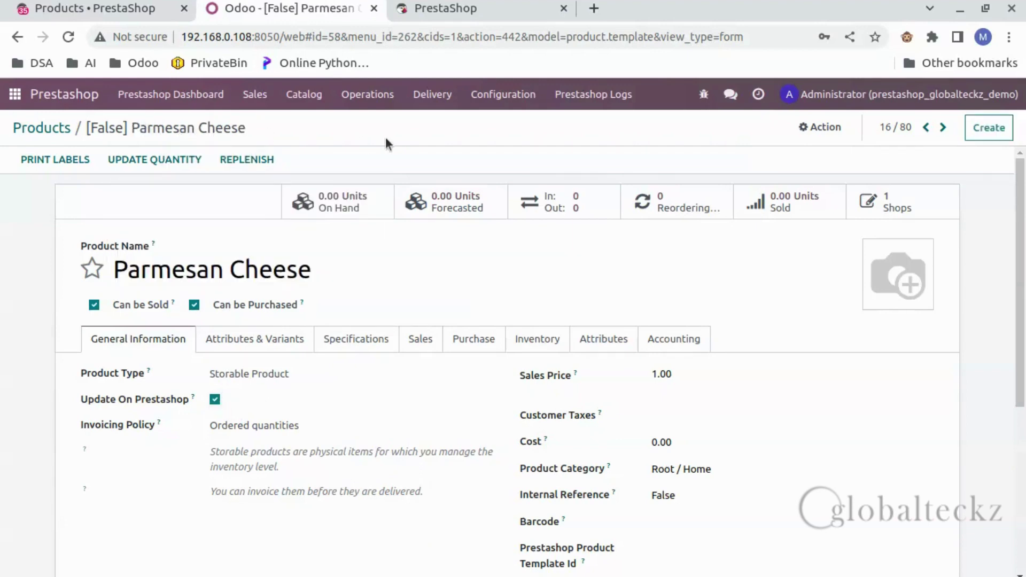
Step: Push the Parmesan Cheese update to PrestaShop and reload the store's product list to confirm it
left_click(363, 99)
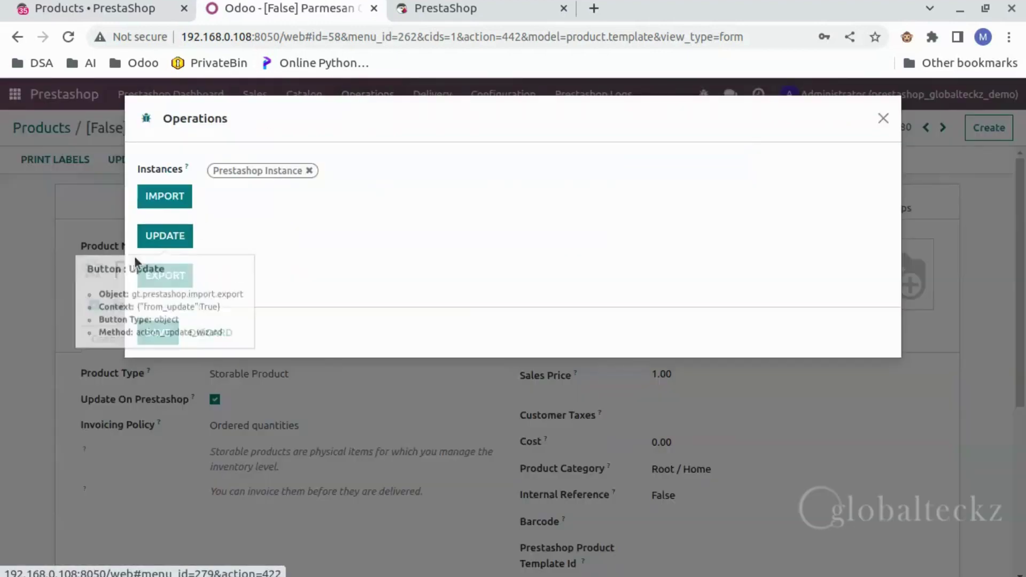
left_click(187, 245)
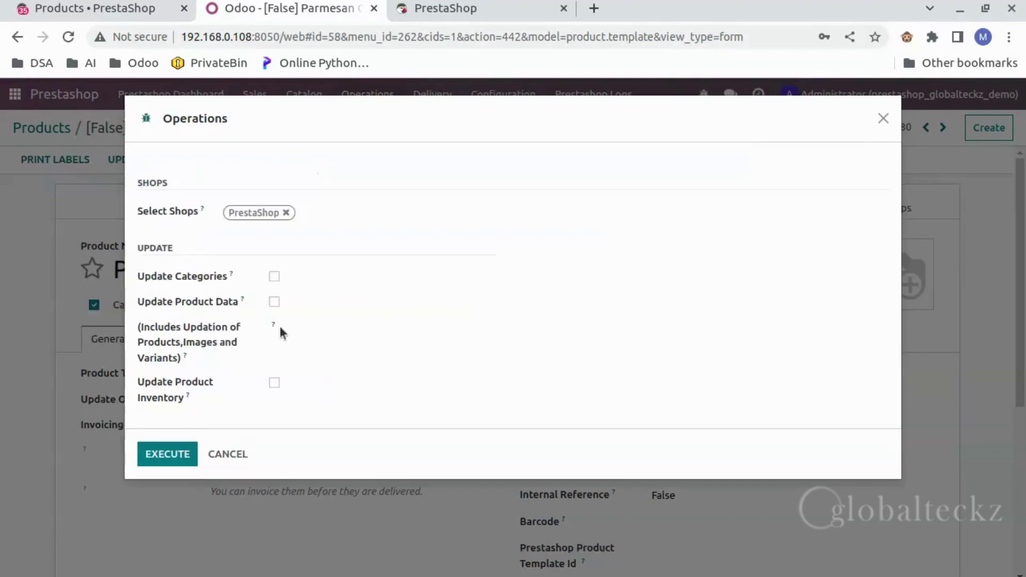
left_click(166, 456)
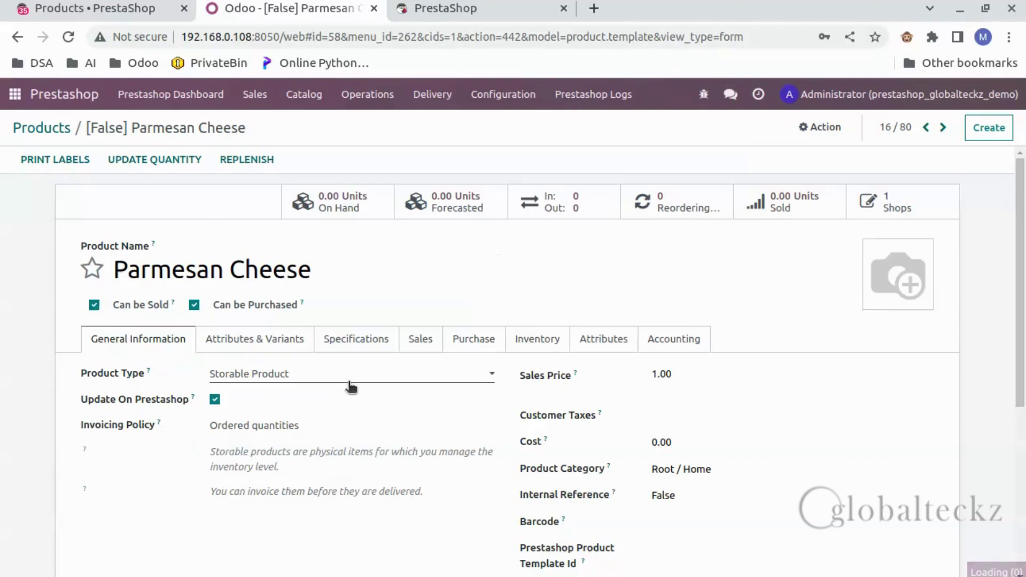
left_click(135, 11)
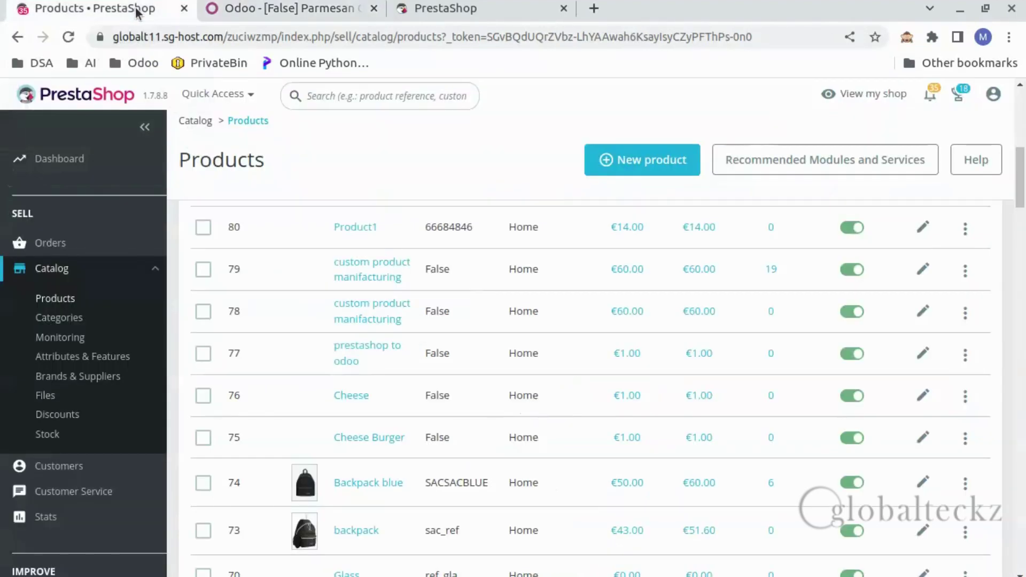
left_click(68, 37)
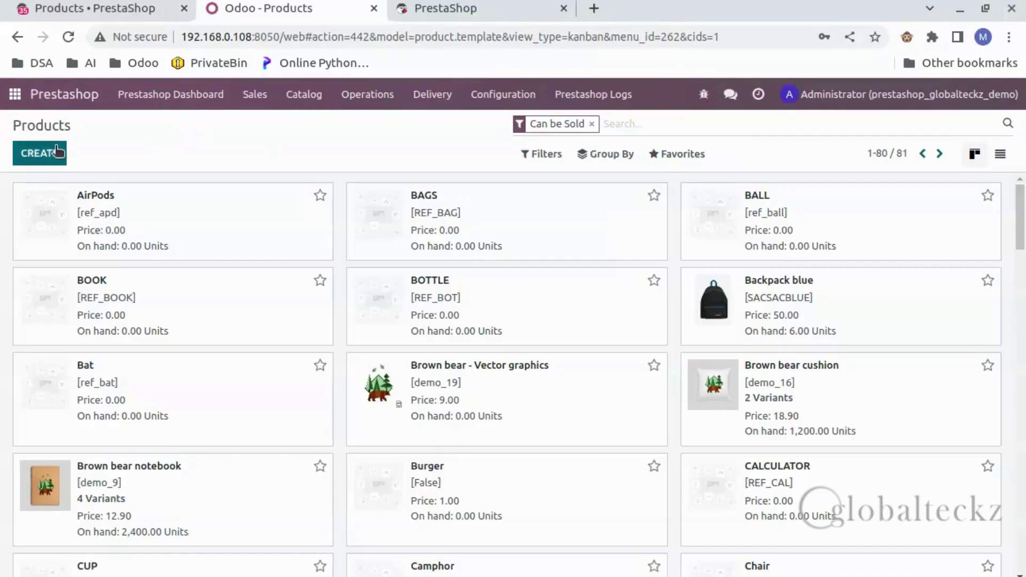
Step: Create a new product 'Iphone 12' of type Storable Product
left_click(40, 154)
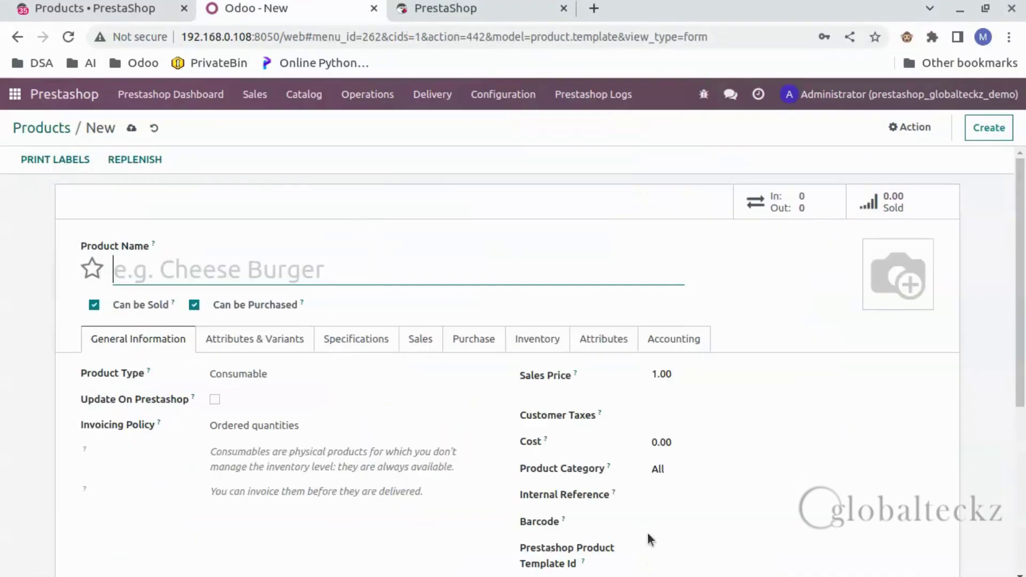
type("Ipho")
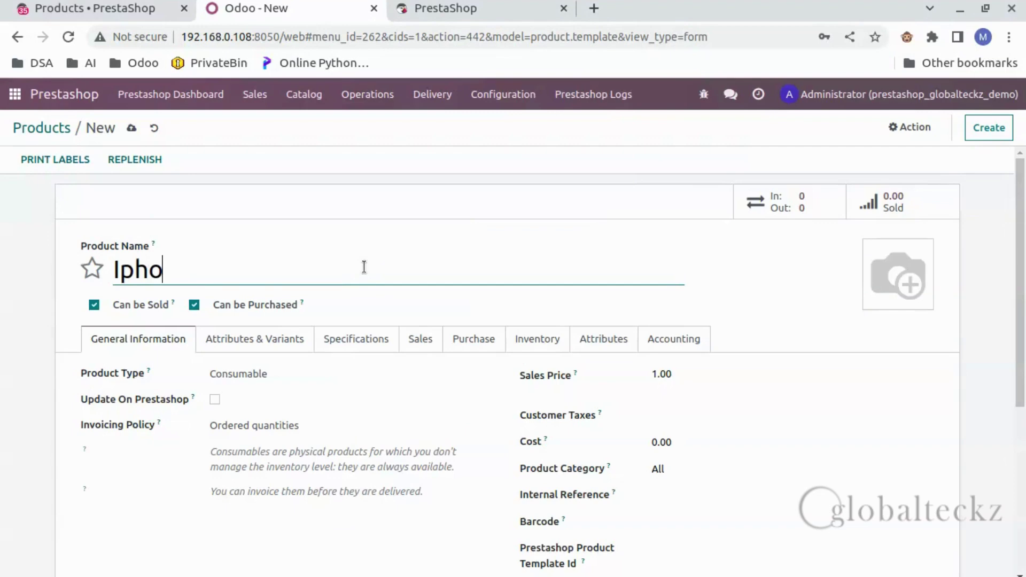
type("ne 12")
left_click(299, 363)
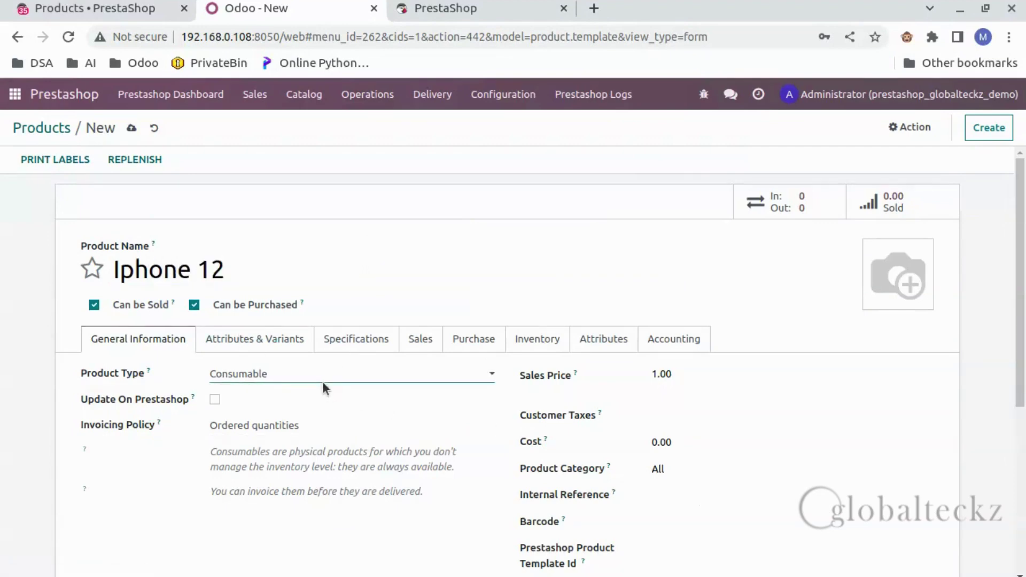
left_click(322, 383)
left_click(260, 342)
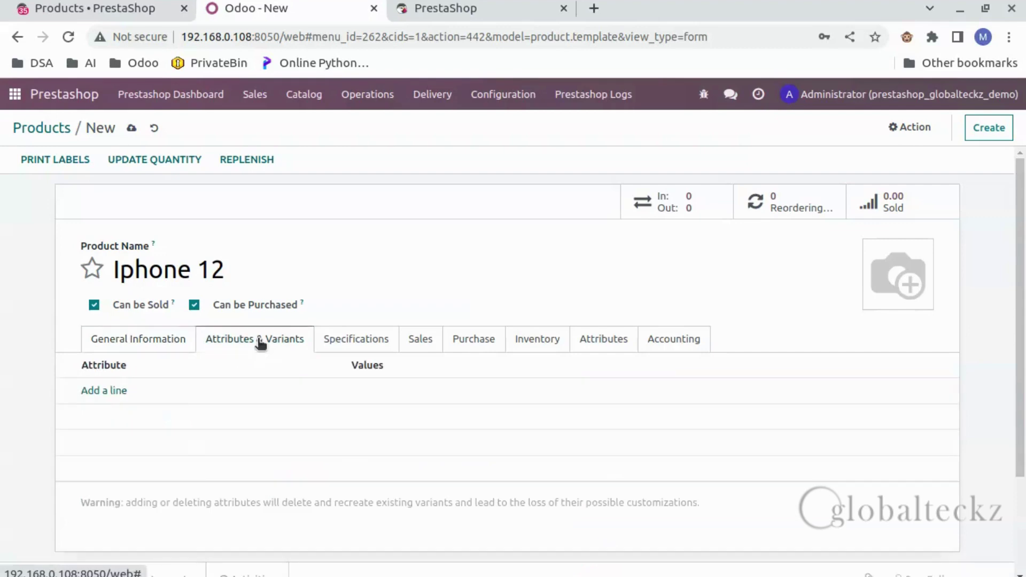
Step: Give Iphone 12 a Color attribute with values Grey, Red and Black, and save it
left_click(120, 392)
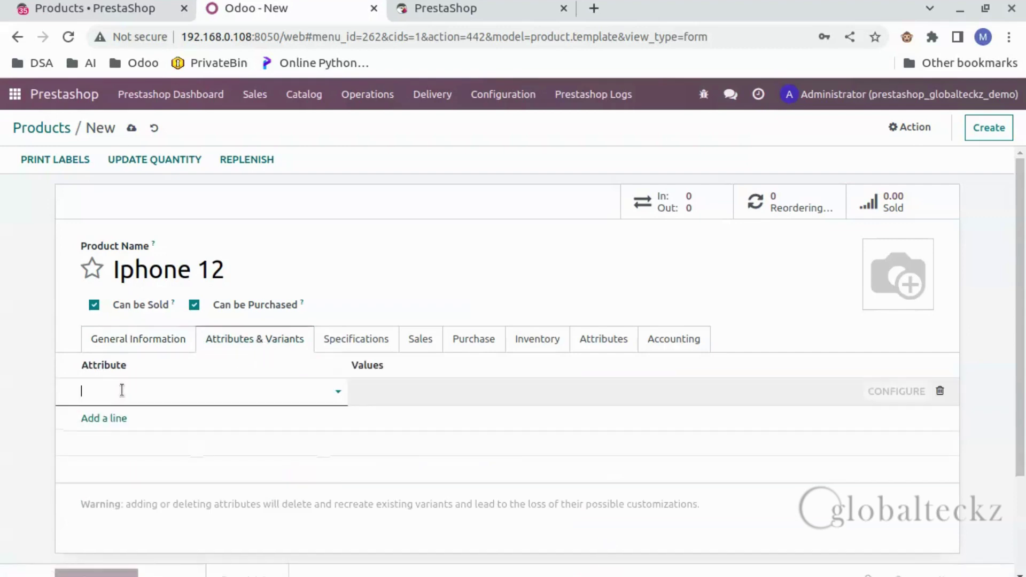
left_click(133, 435)
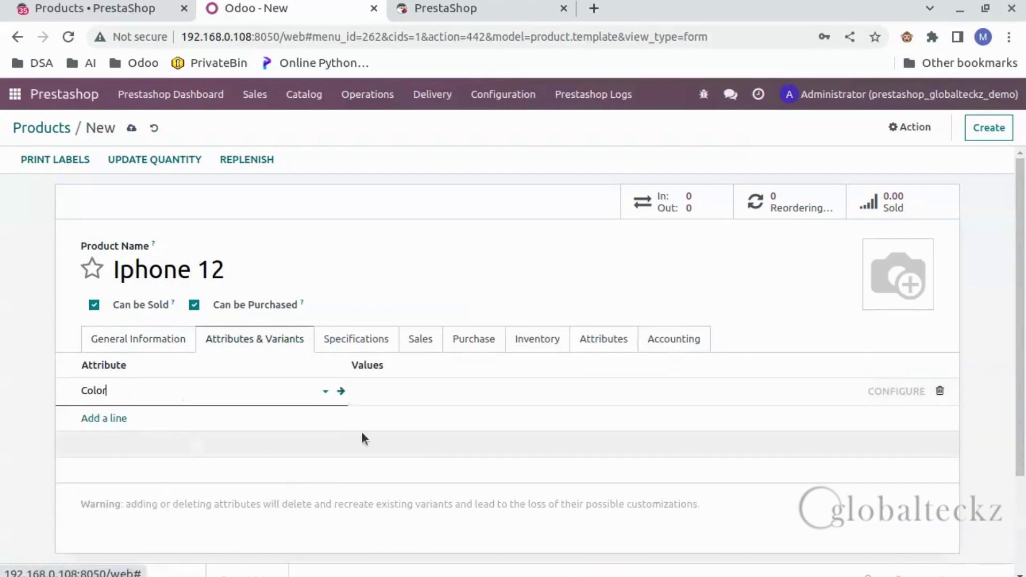
left_click(436, 386)
left_click(400, 186)
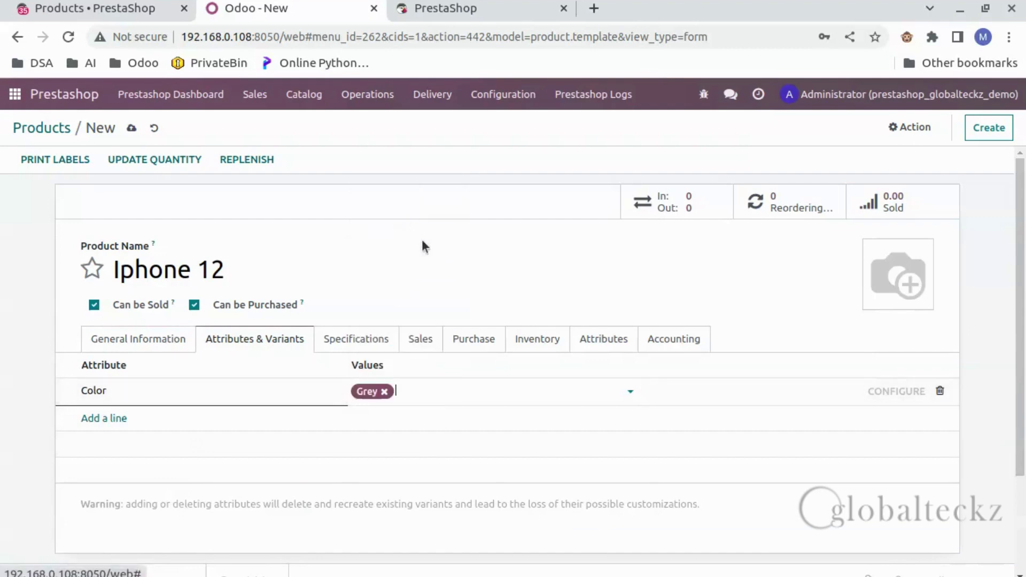
left_click(461, 391)
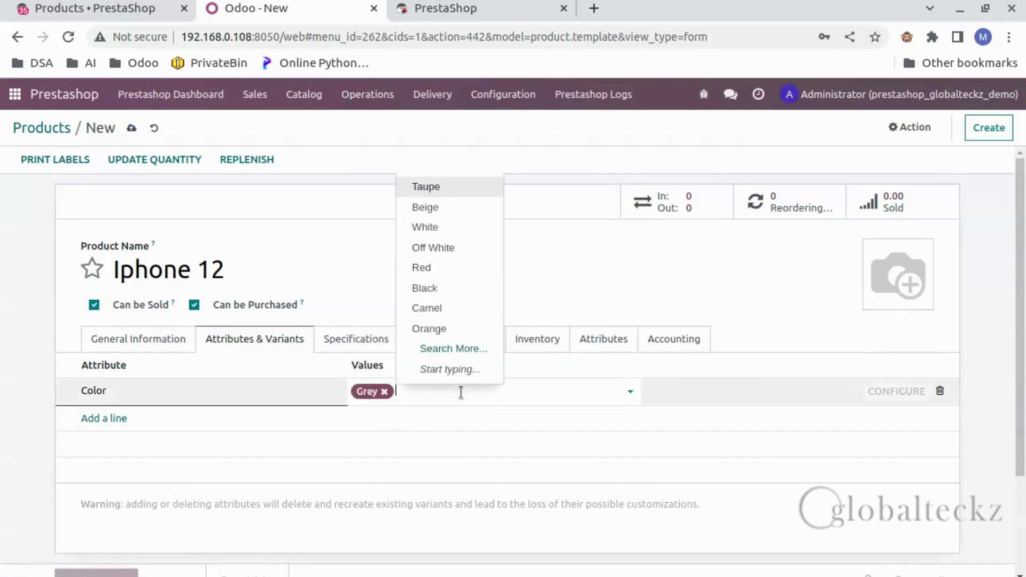
left_click(442, 271)
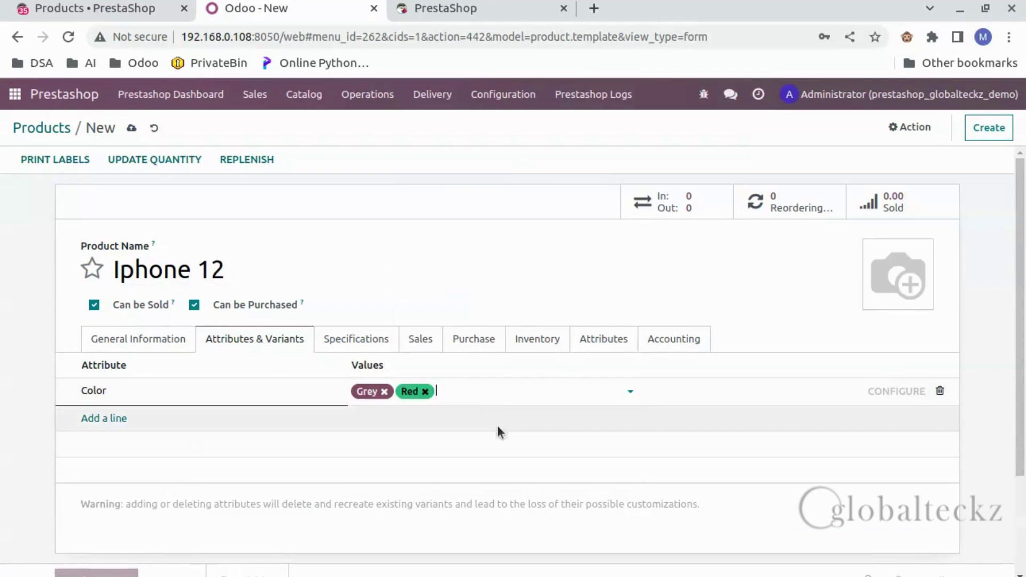
left_click(492, 392)
left_click(500, 270)
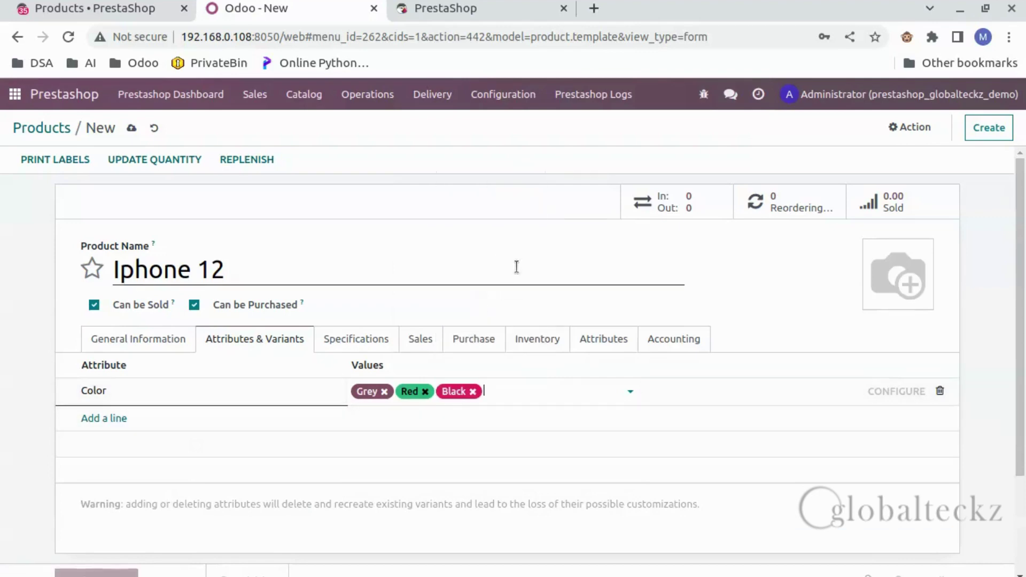
left_click(370, 170)
left_click(130, 129)
left_click(172, 339)
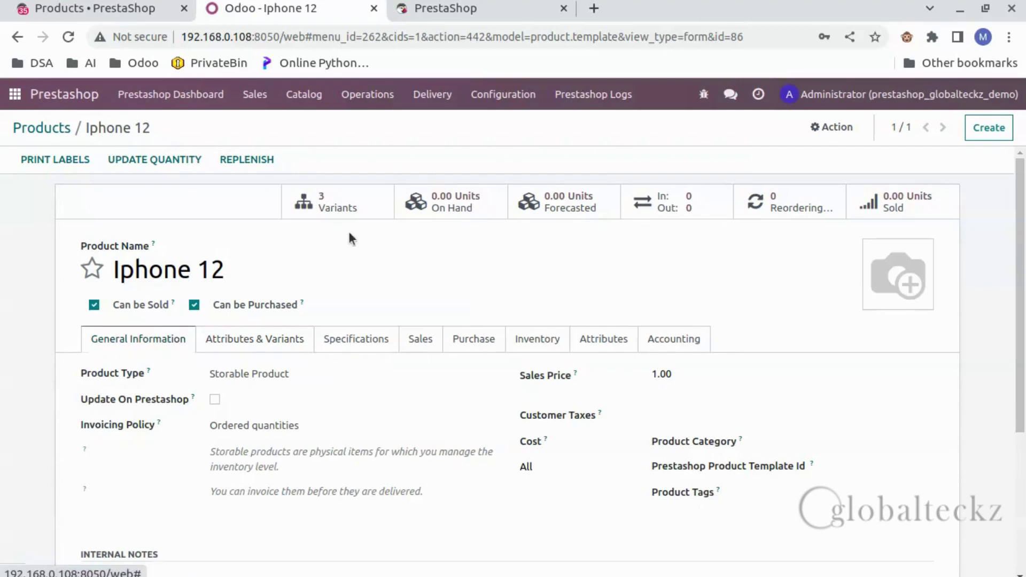
Step: Give the Grey, Red and Black Iphone 12 variants internal references IP12G, IP12R and IP12B
left_click(354, 195)
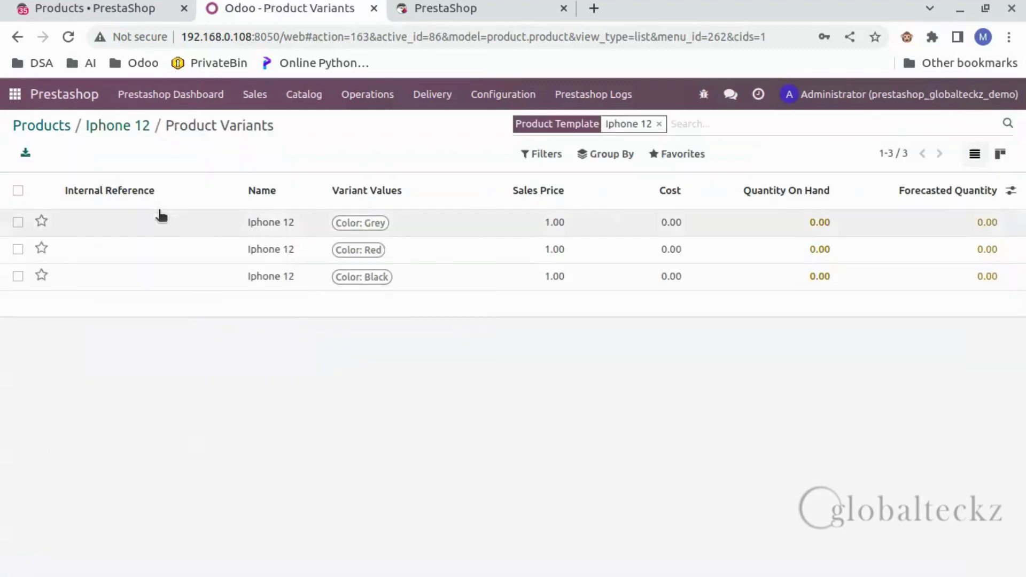
left_click(220, 228)
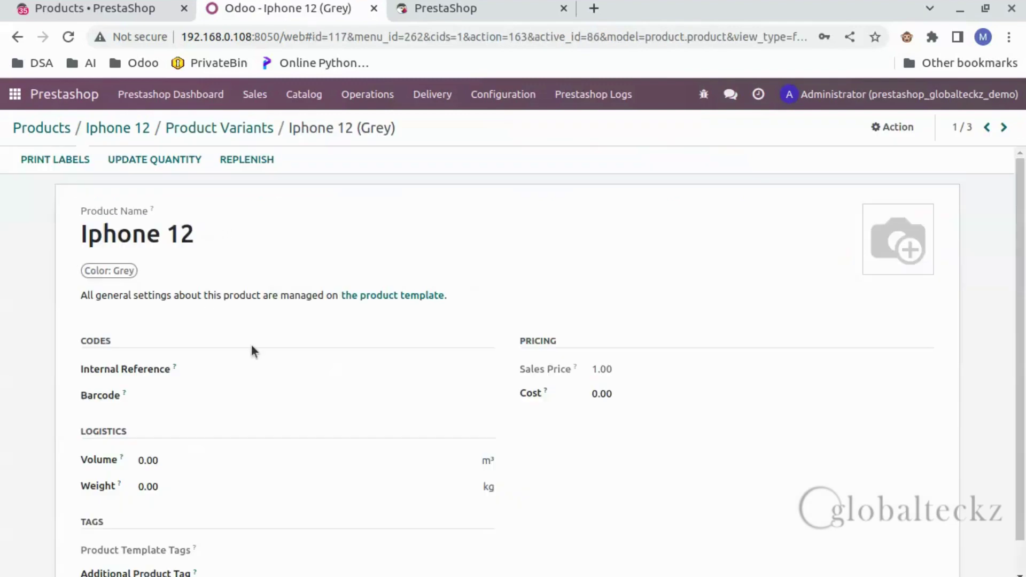
left_click(241, 368)
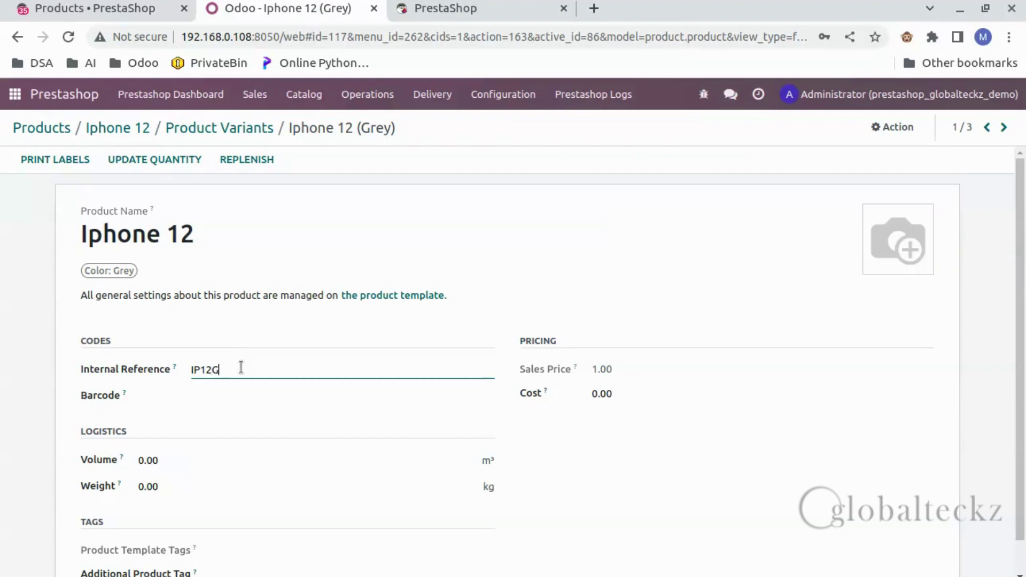
key("ctrl+a")
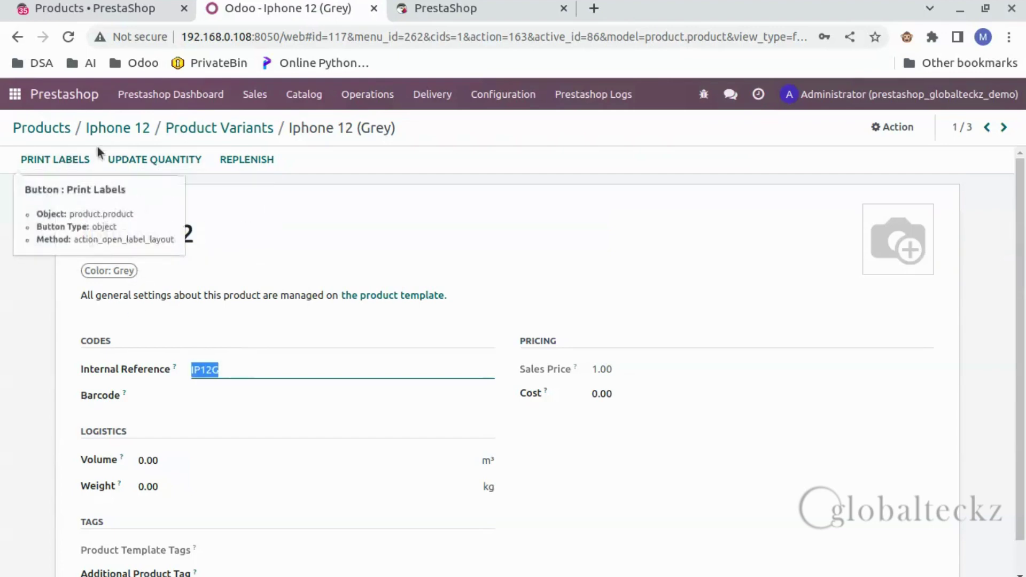
left_click(196, 124)
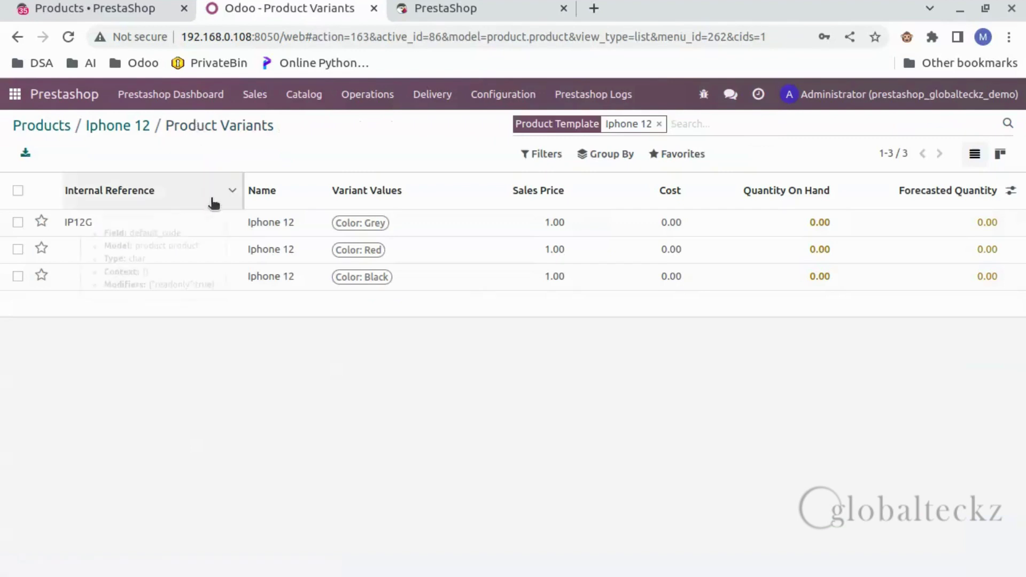
left_click(233, 255)
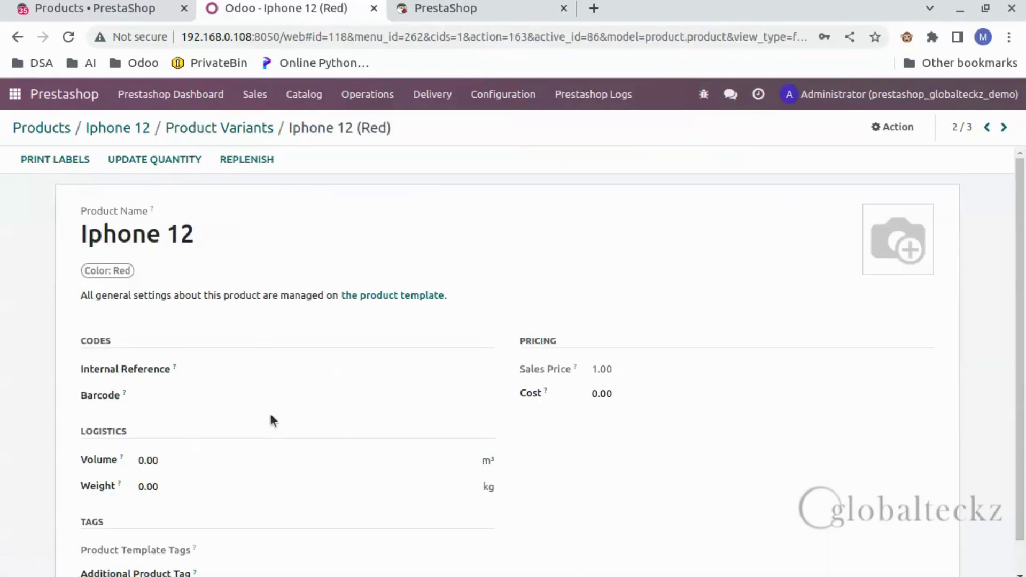
left_click(287, 373)
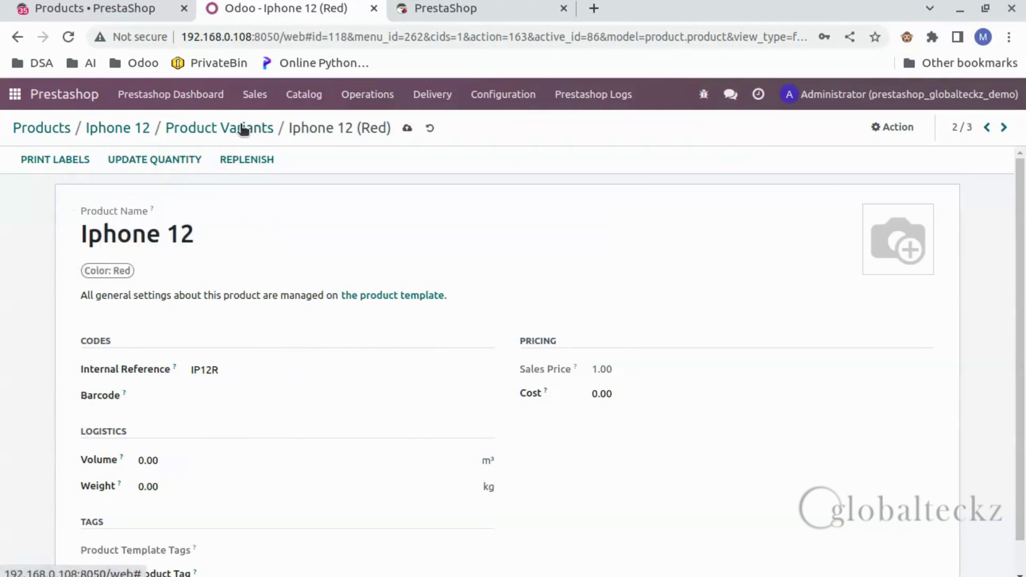
left_click(239, 129)
left_click(212, 278)
left_click(291, 369)
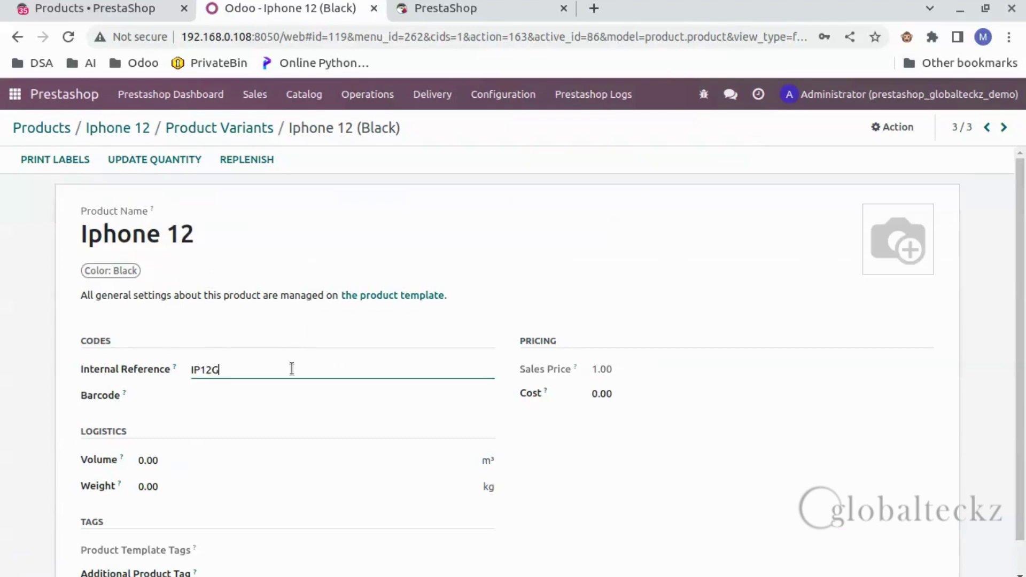
type("IP12B")
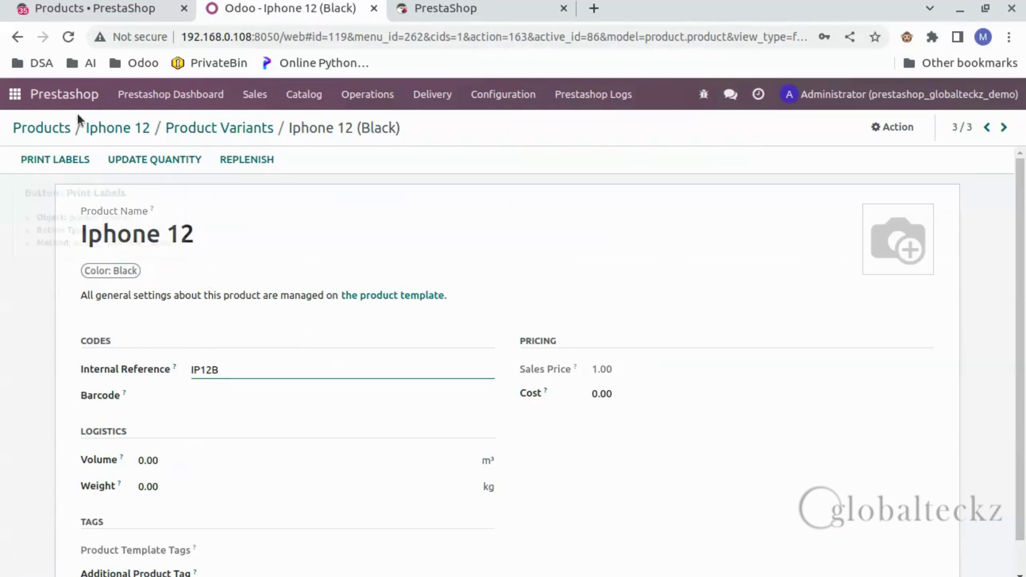
left_click(245, 129)
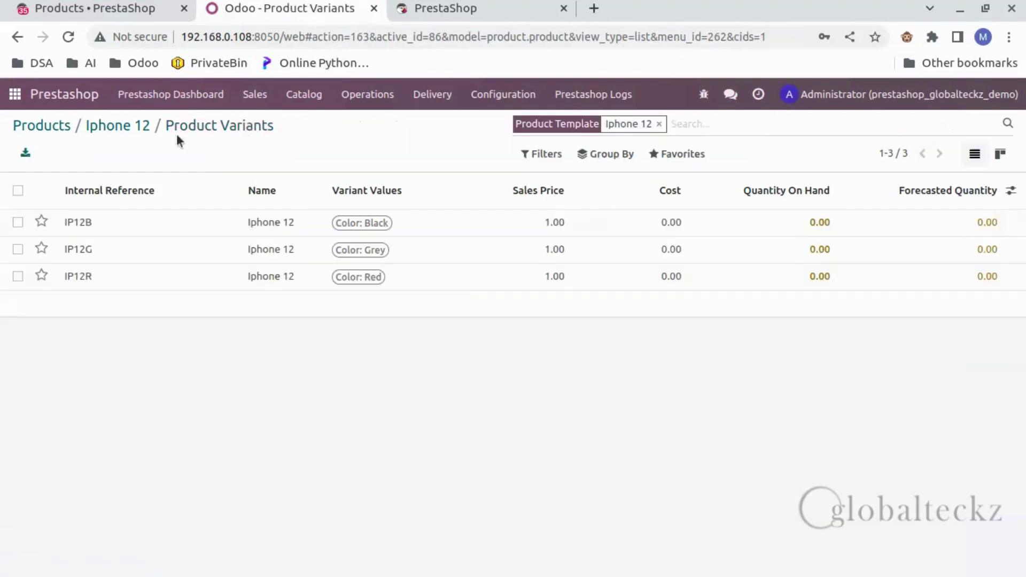
Step: Open Iphone 12's On Hand stock list and start a new count line
left_click(121, 128)
left_click(442, 202)
left_click(24, 154)
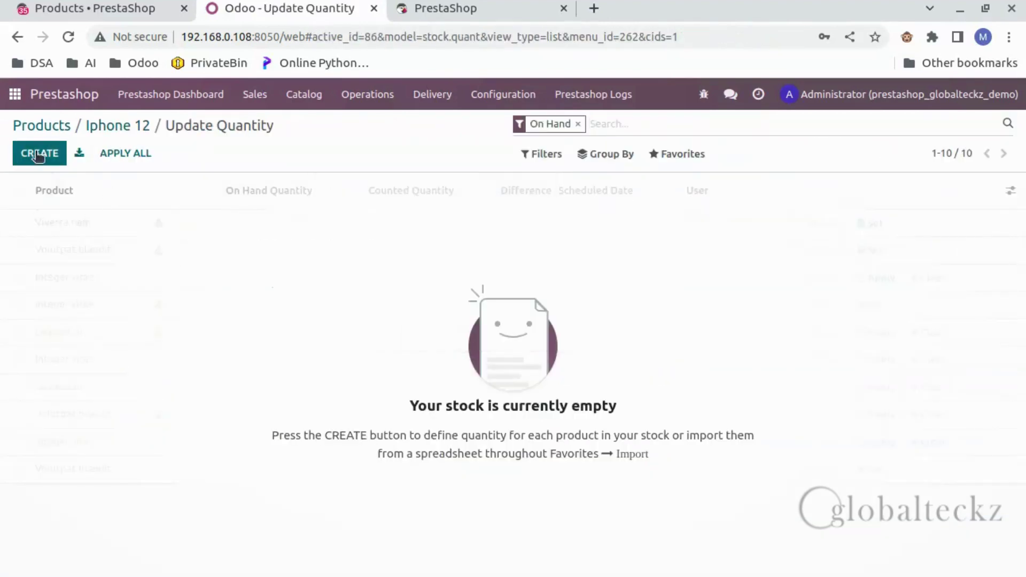
Step: Add stock count lines of 500 for the Black variant and 200 for Grey
left_click(87, 223)
left_click(89, 246)
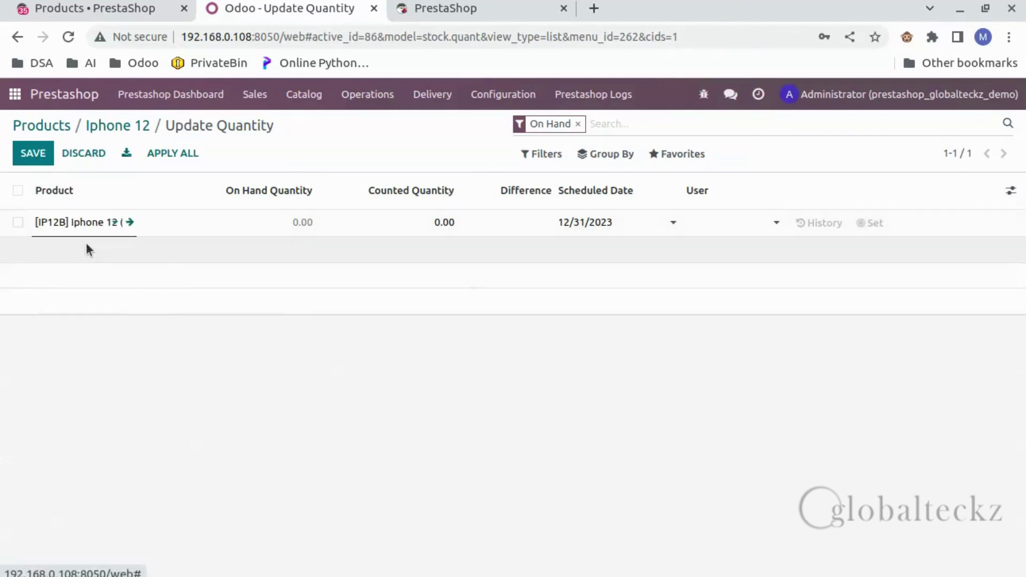
left_click(452, 221)
key("BackSpace")
left_click(344, 396)
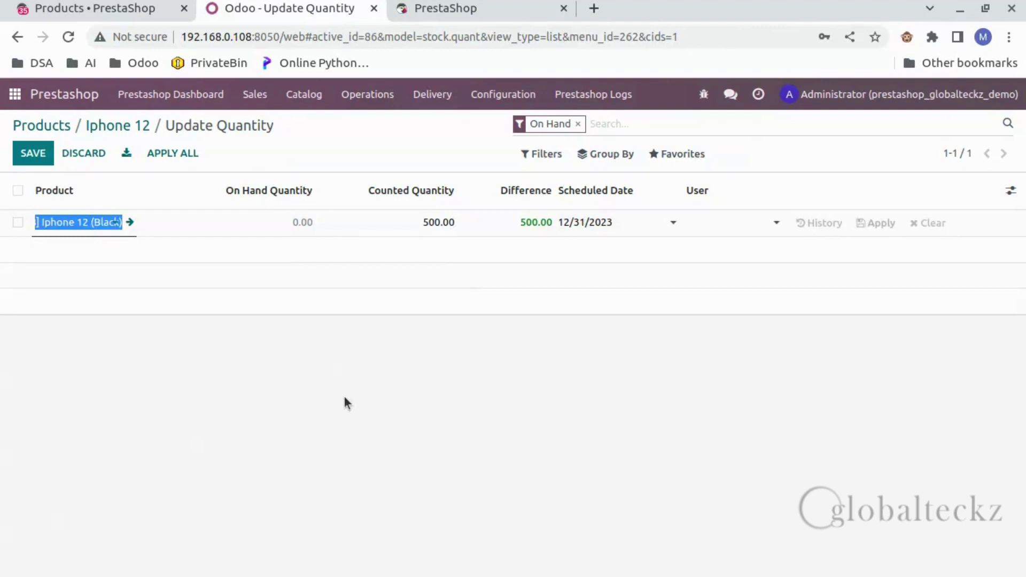
left_click(39, 155)
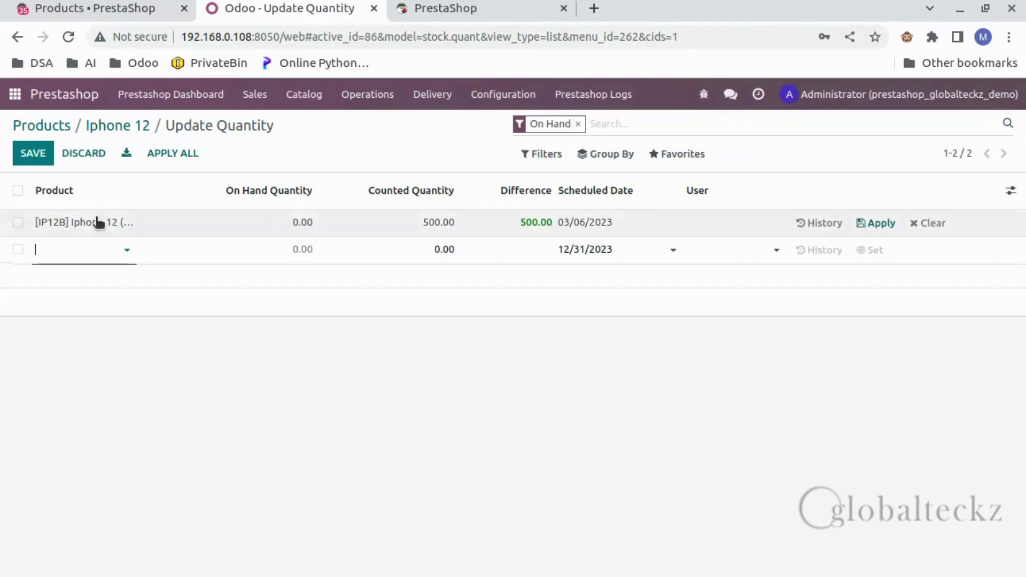
left_click(83, 246)
left_click(92, 293)
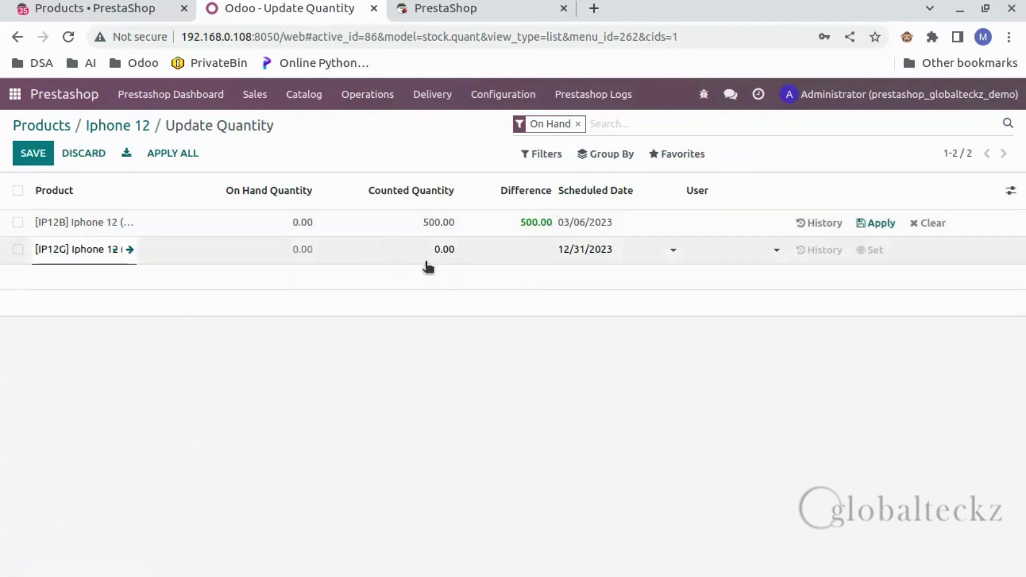
left_click(452, 251)
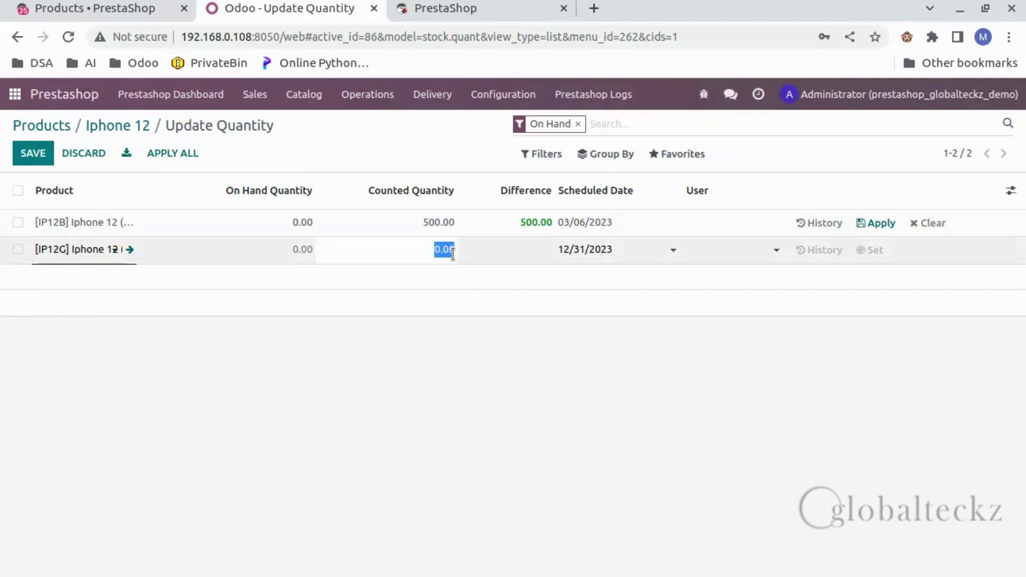
type("200")
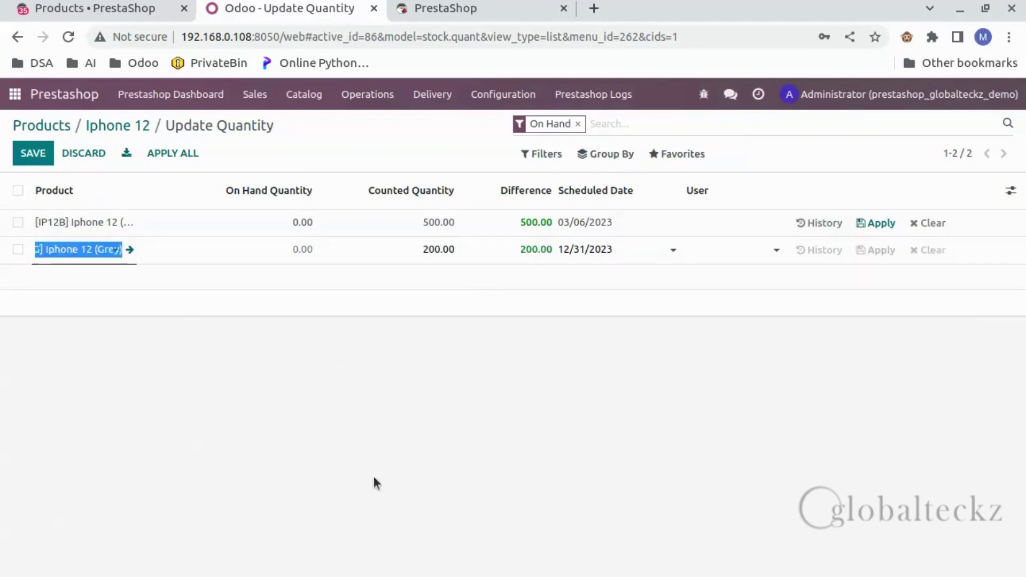
left_click(373, 483)
Step: Add a third count line of 300 for the Red variant IP12R
left_click(50, 161)
left_click(68, 277)
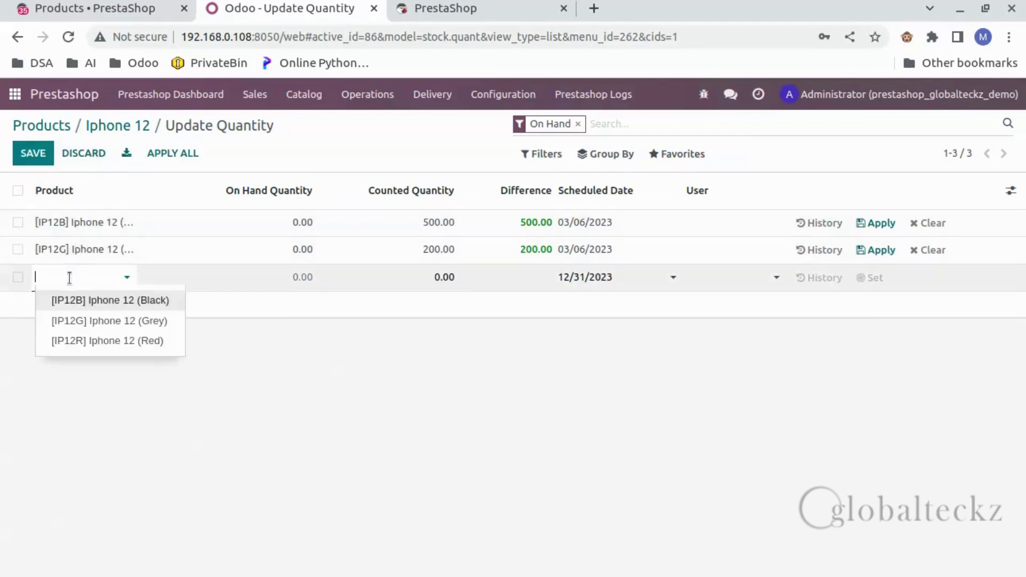
left_click(101, 343)
left_click(435, 278)
type("300")
left_click(467, 352)
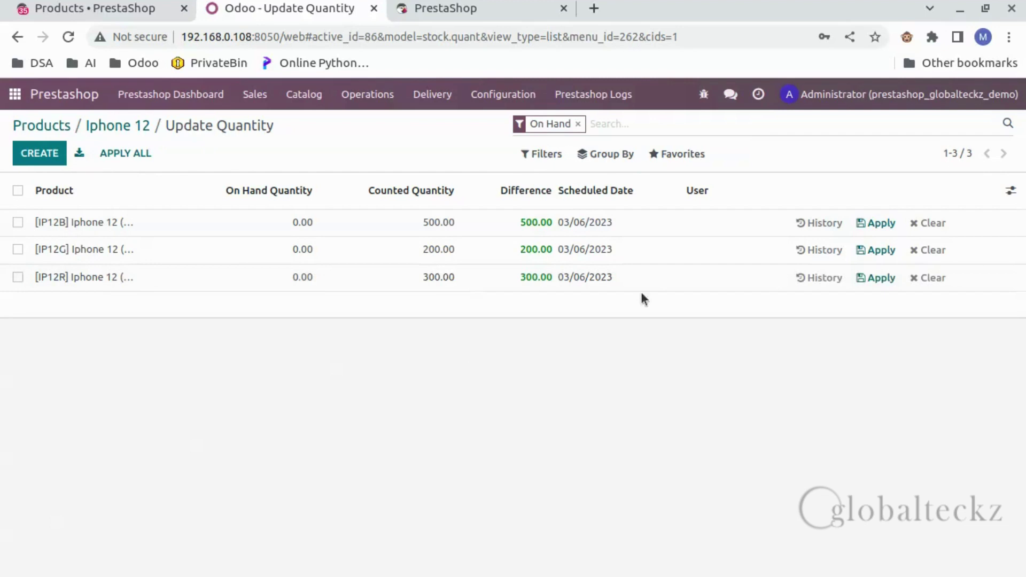
Step: Apply the Red, Grey and Black counted quantities and return to Iphone 12
left_click(882, 274)
left_click(880, 251)
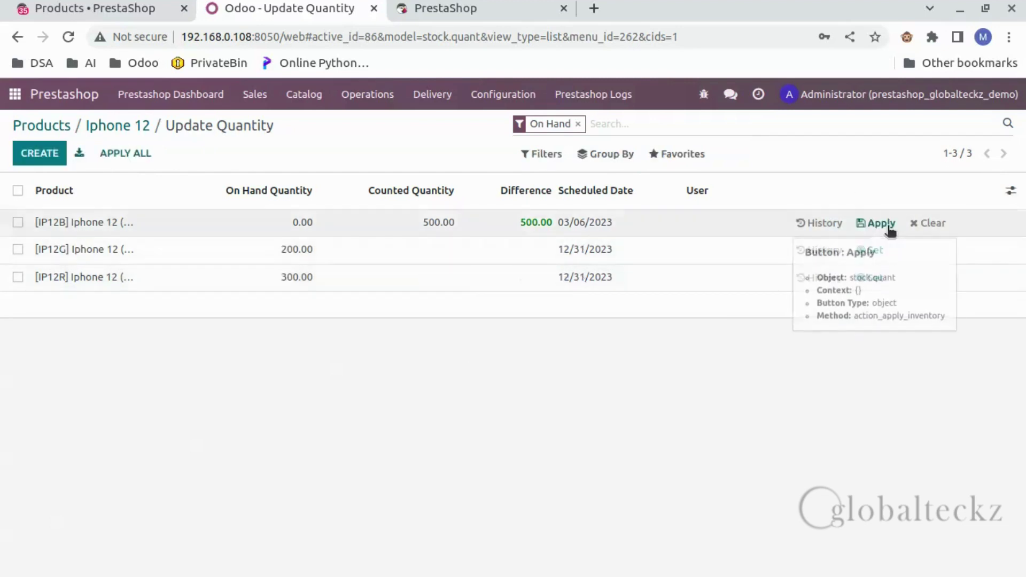
left_click(880, 224)
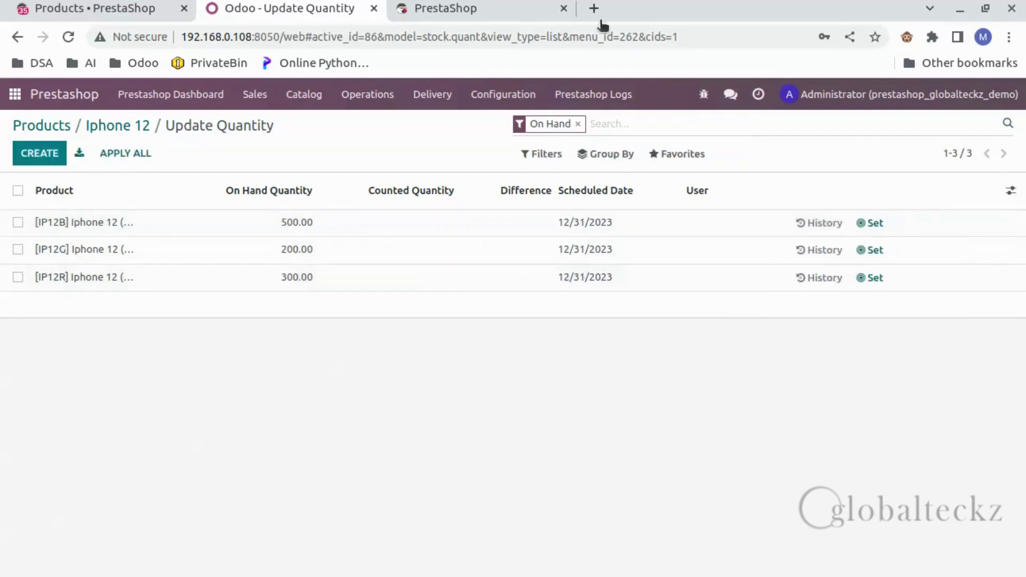
left_click(139, 128)
Step: Export the Iphone 12 product variants to PrestaShop
left_click(338, 212)
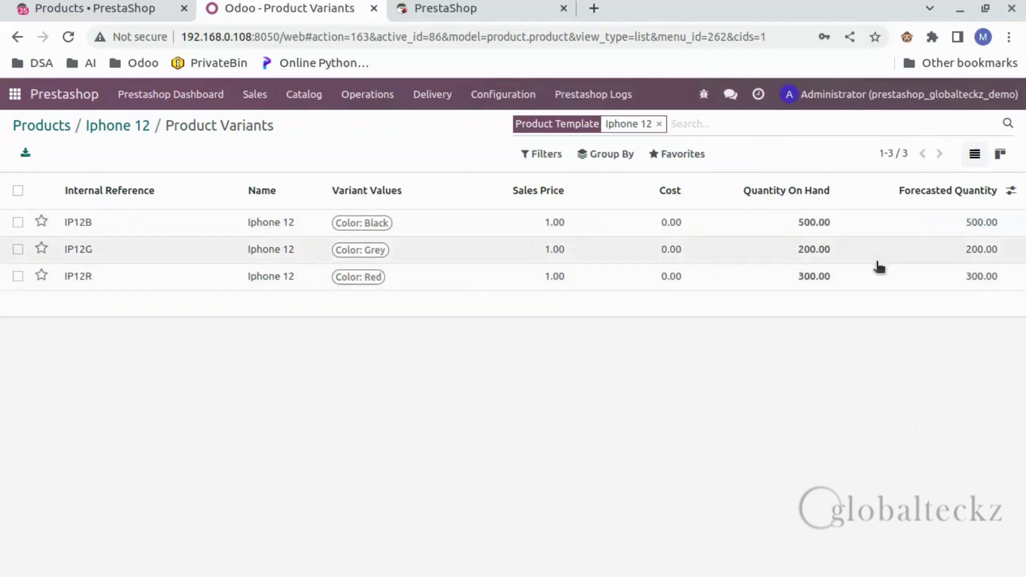
left_click(101, 127)
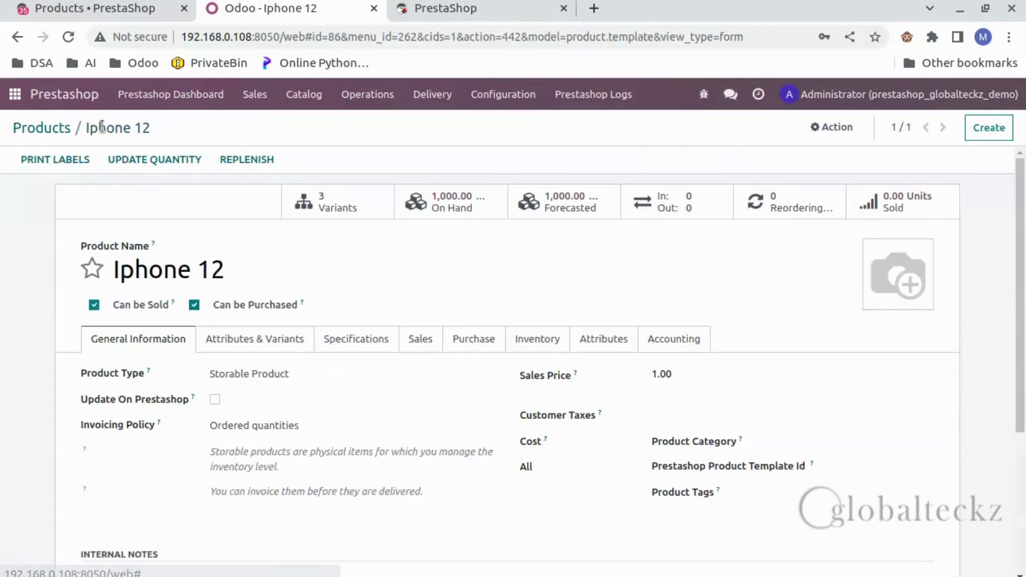
left_click(361, 102)
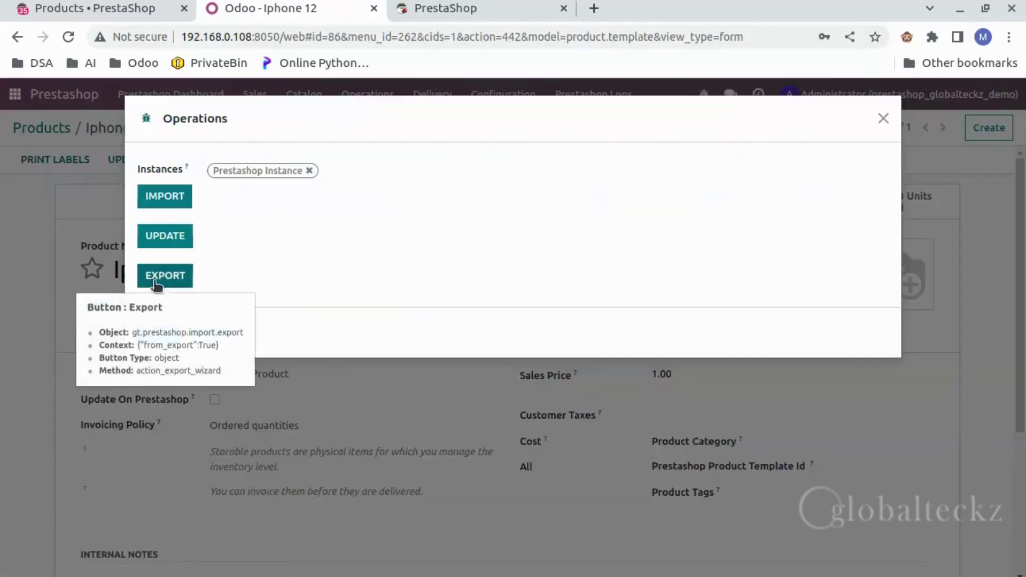
left_click(152, 277)
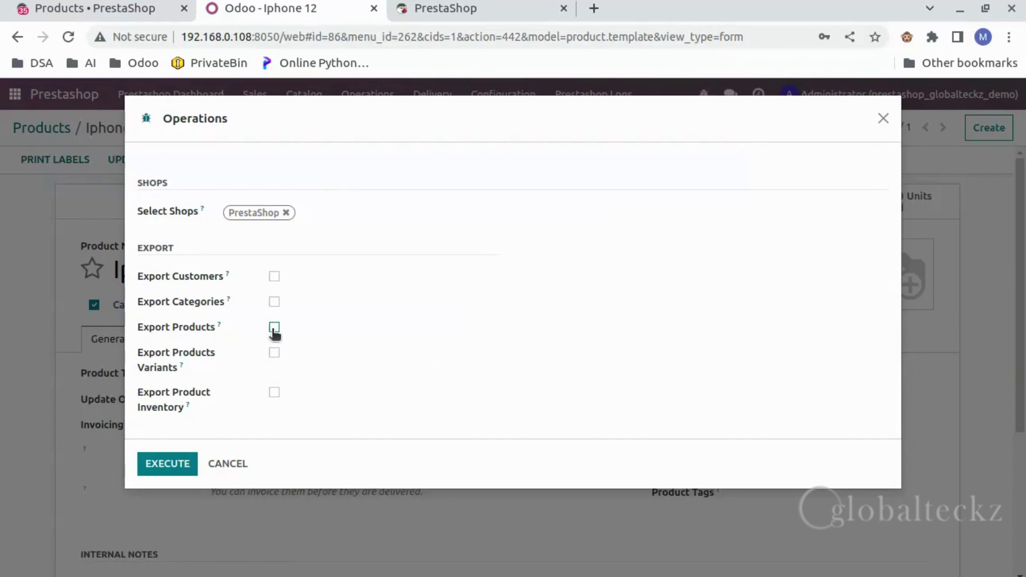
left_click(182, 465)
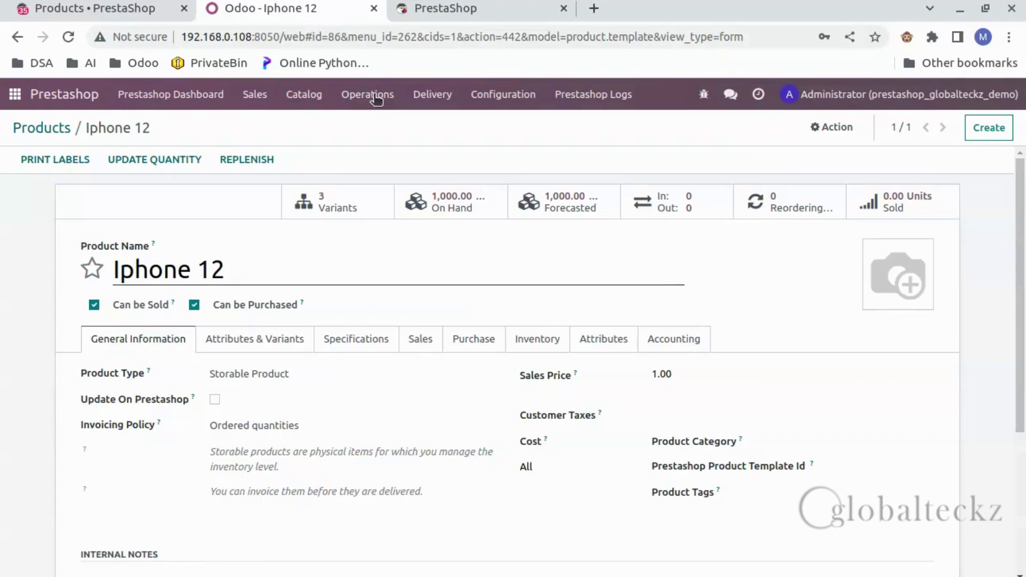
Step: Export the Iphone 12 product inventory to PrestaShop
left_click(374, 97)
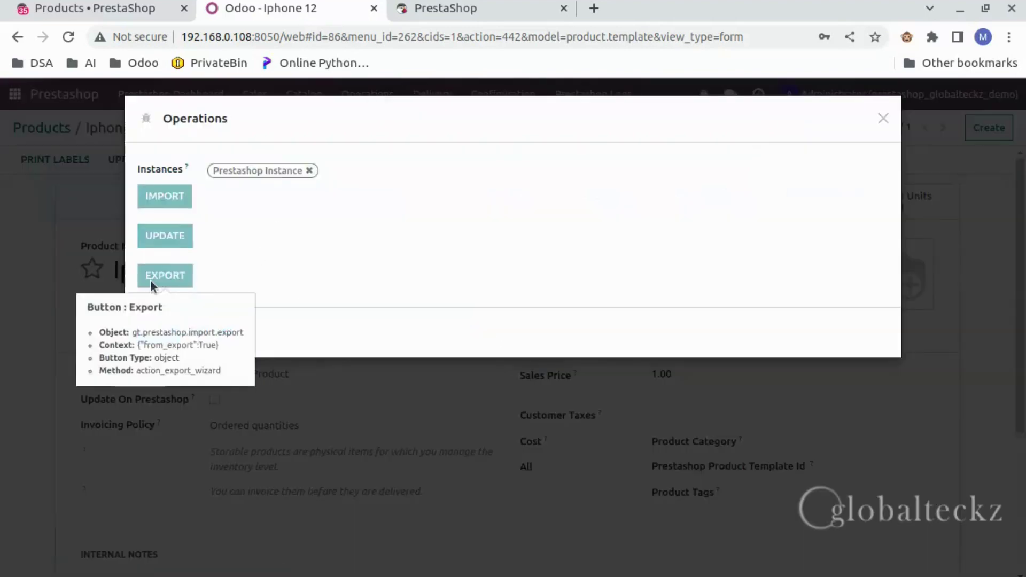
left_click(153, 283)
left_click(275, 393)
left_click(170, 465)
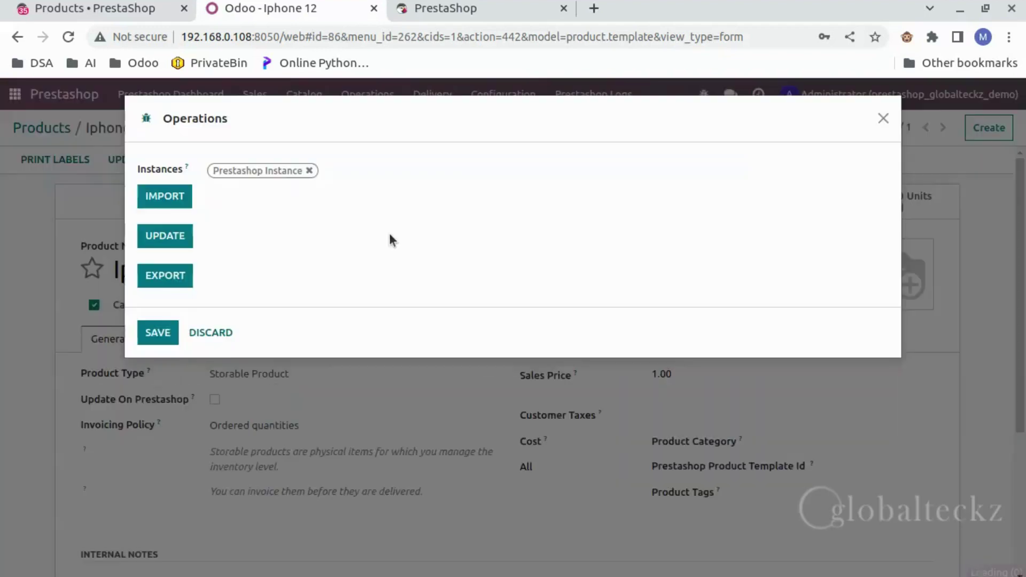
left_click(80, 12)
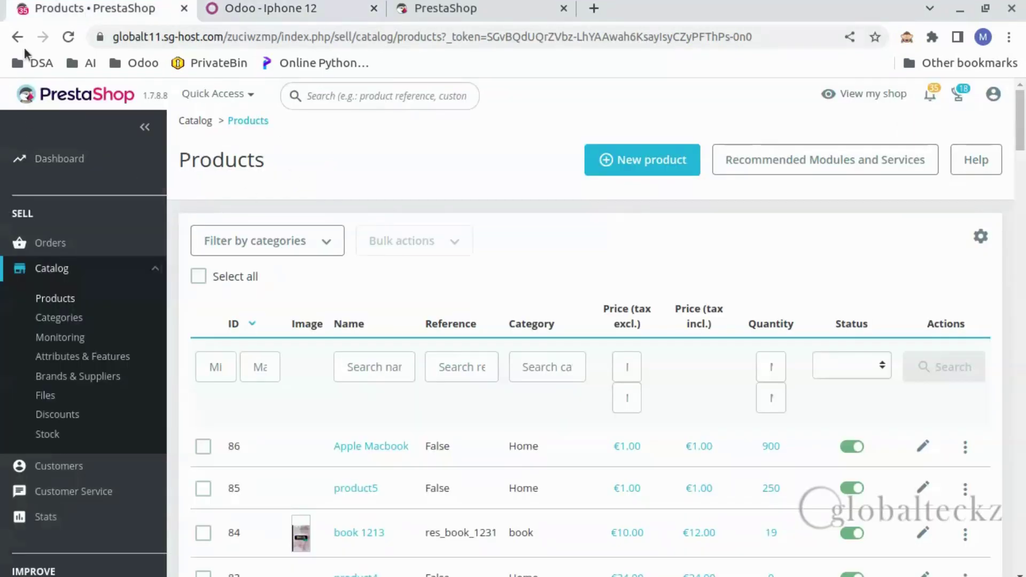
Step: Reload PrestaShop products and check Iphone 12's combinations: Black 500, Grey 200, Red 300
left_click(68, 36)
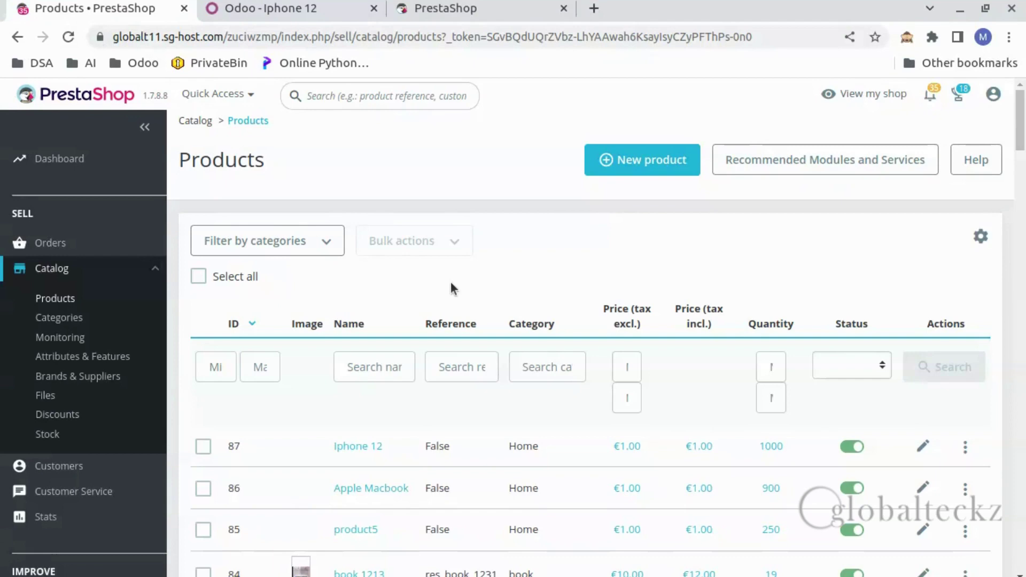
left_click(367, 443)
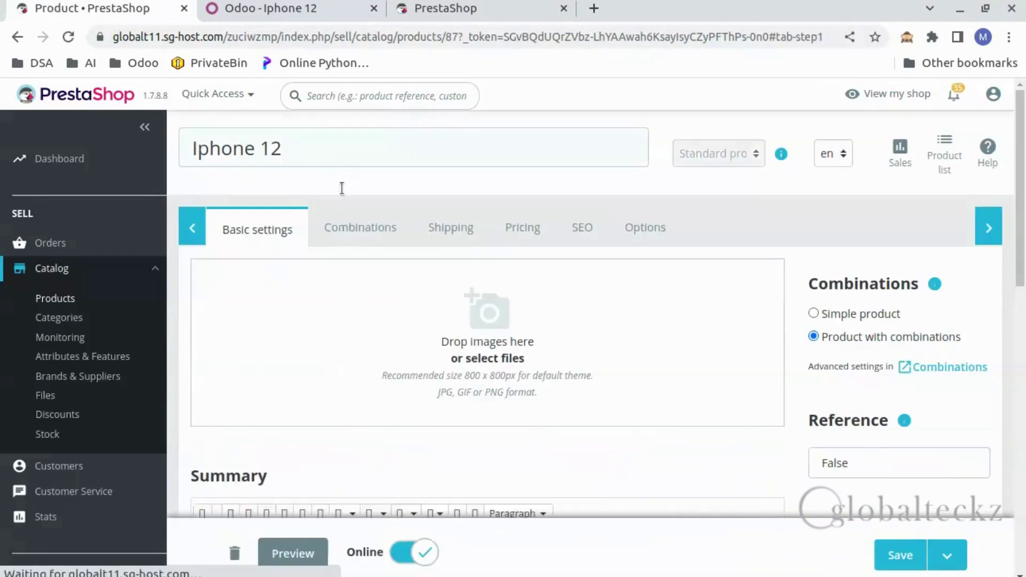
left_click(366, 230)
scroll(517, 435, "down", 5)
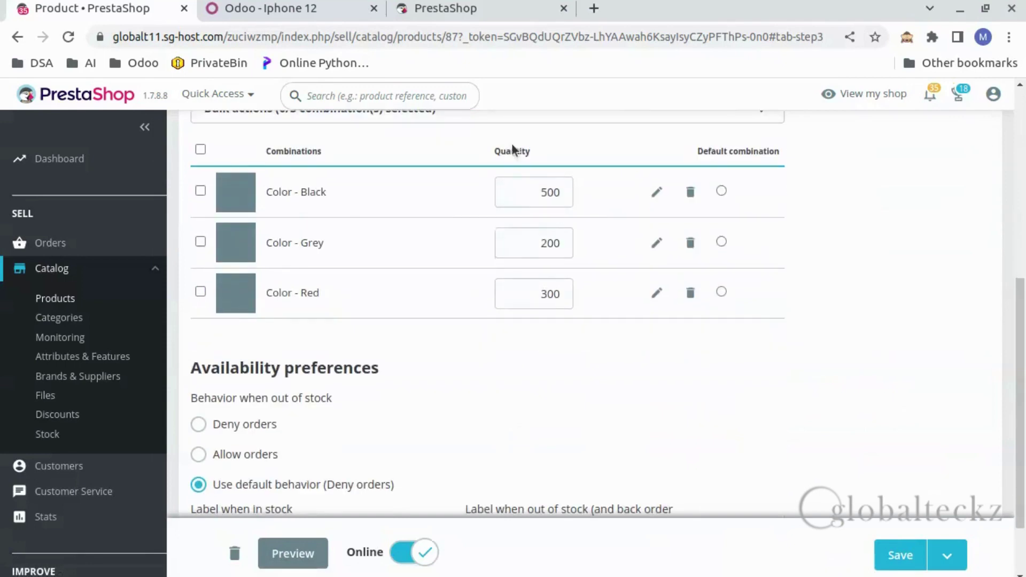